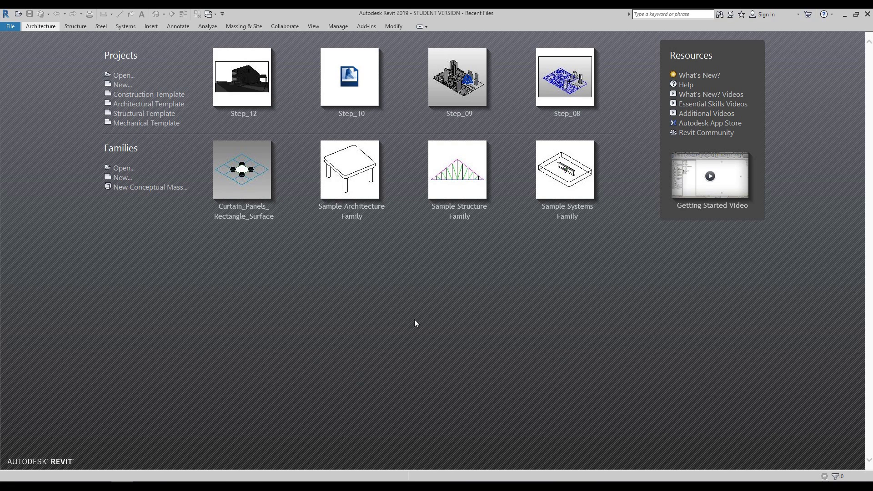
# - Open the Step_12 project from the datasets folder and select its Interior Daylight view
pyautogui.click(123, 75)
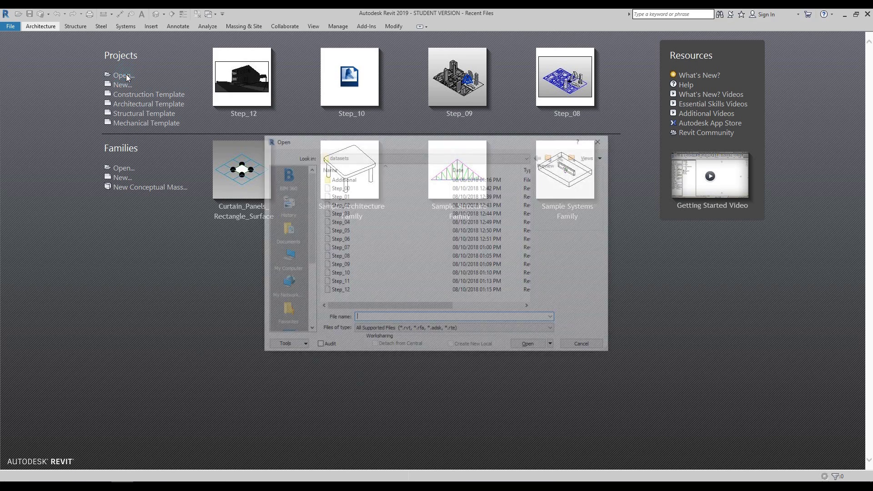
pyautogui.click(348, 291)
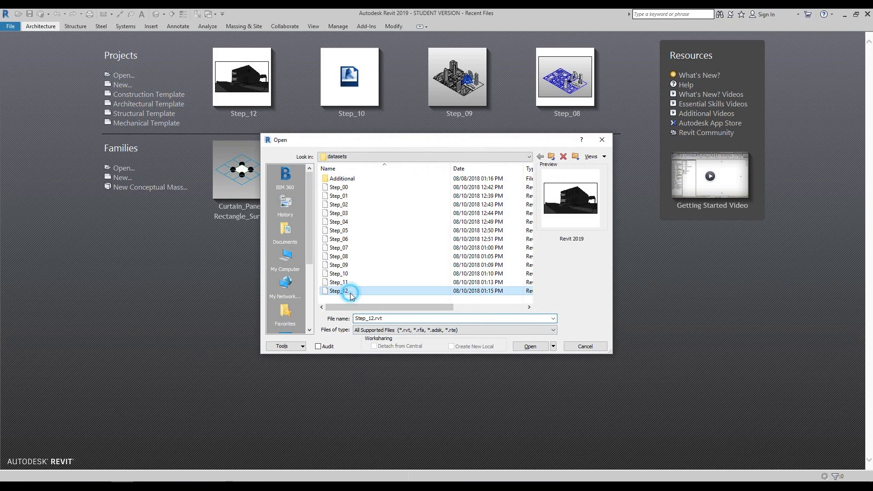
pyautogui.click(538, 345)
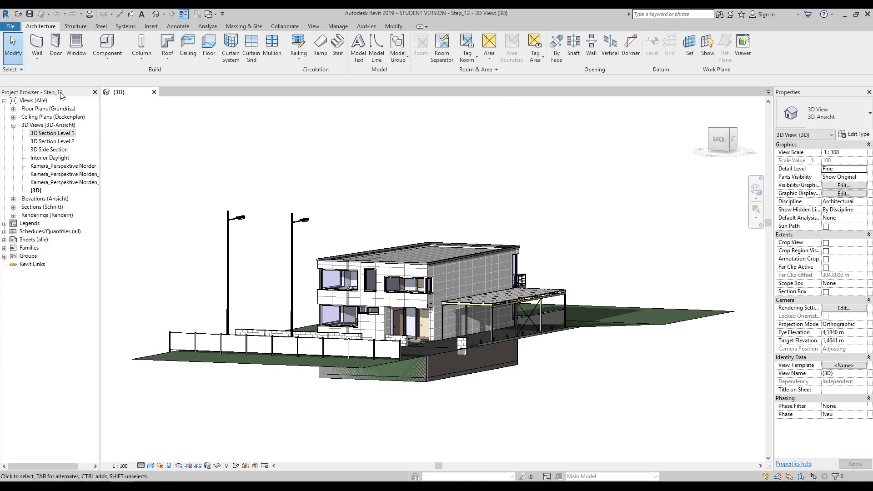
pyautogui.click(50, 158)
# - Open the Interior Daylight view and enable its Section Box in Properties
pyautogui.doubleClick(51, 159)
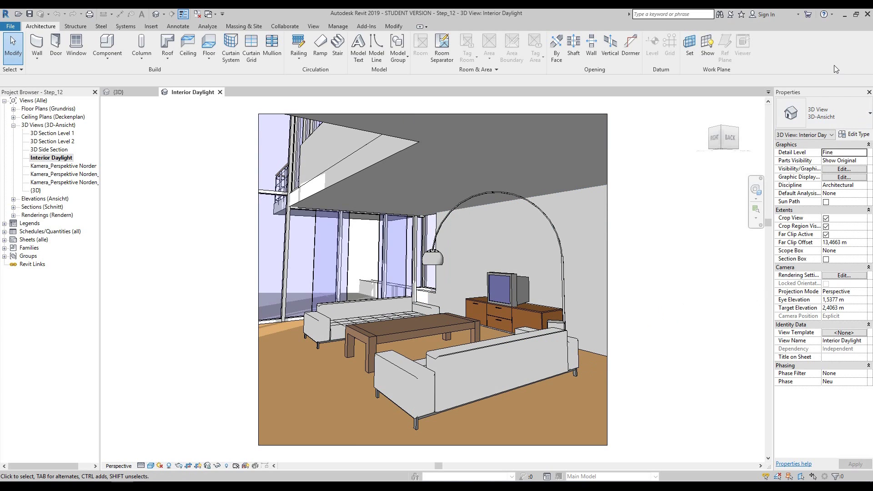
pyautogui.click(825, 260)
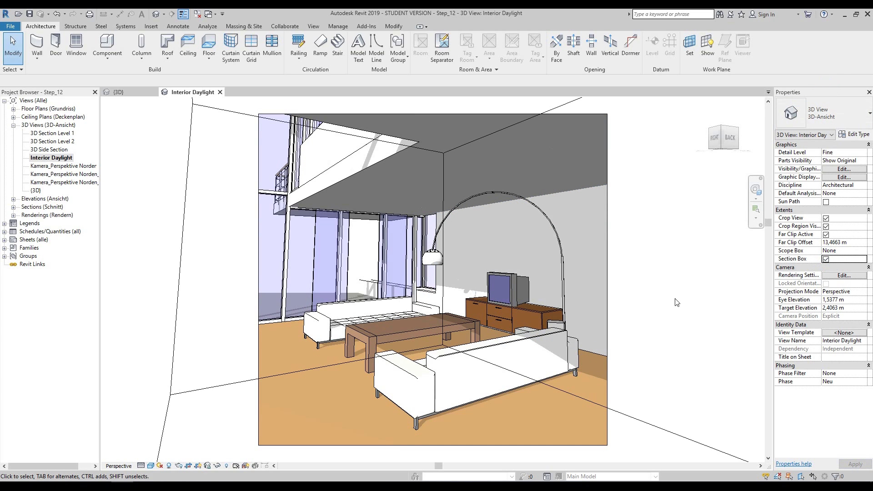
pyautogui.scroll(-10, 676, 303)
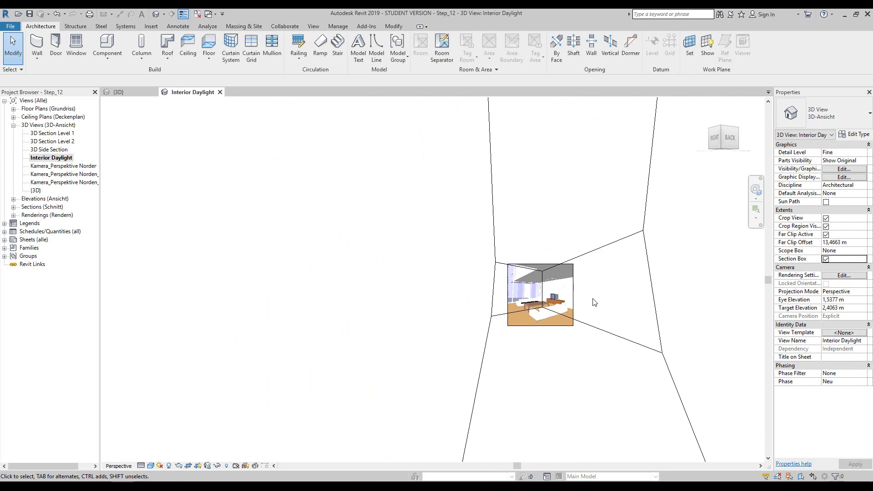
pyautogui.scroll(3, 594, 303)
pyautogui.scroll(-5, 558, 265)
pyautogui.scroll(8, 534, 274)
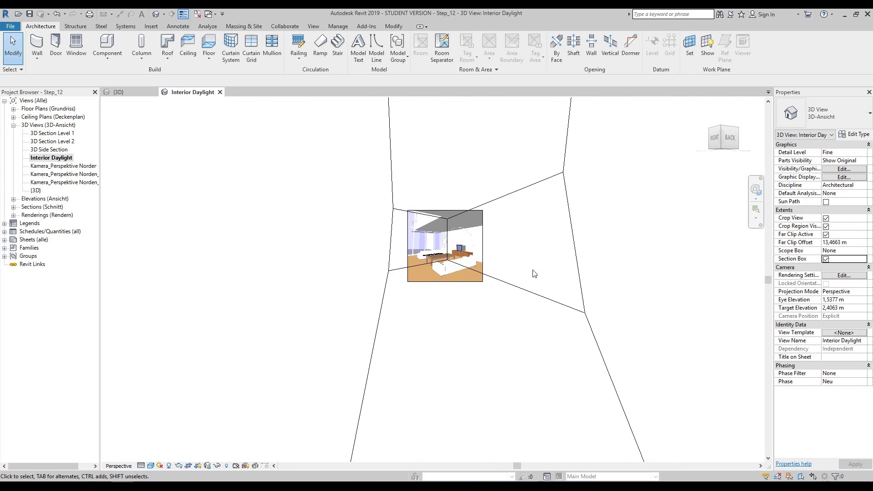
pyautogui.scroll(5, 535, 274)
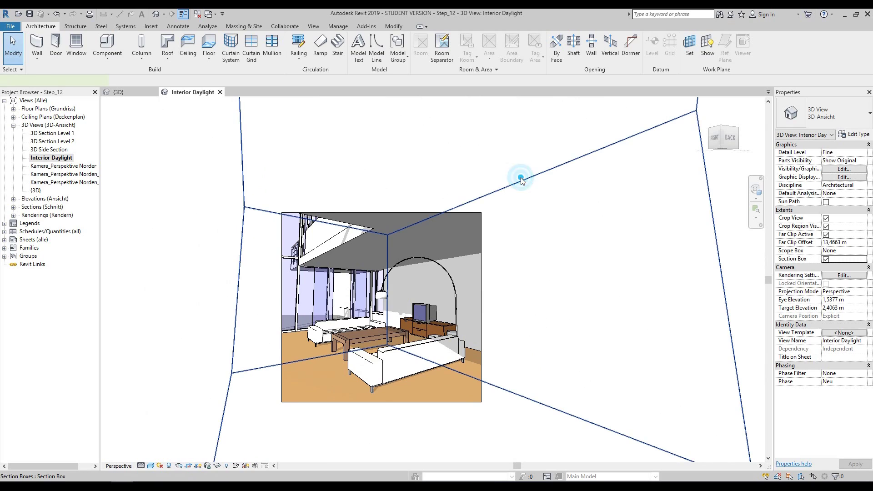
# - Pull the section box's left face and top face inward around the living room
pyautogui.click(521, 179)
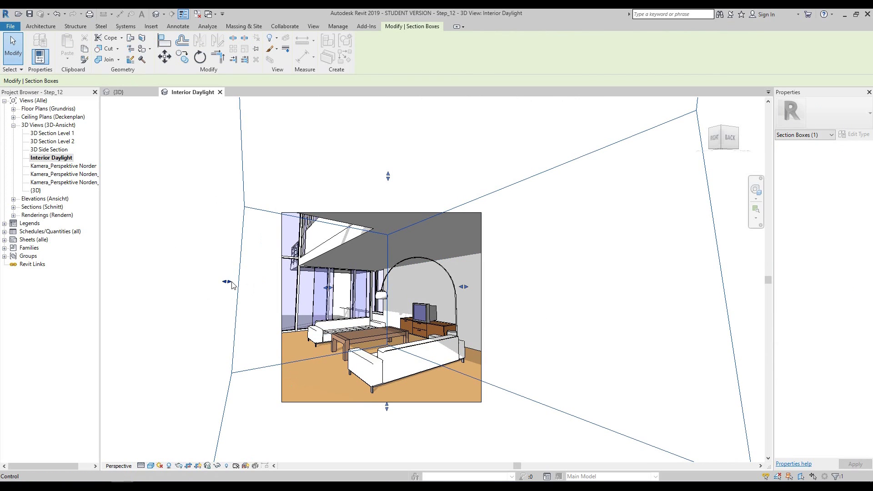
pyautogui.moveTo(226, 282); pyautogui.dragTo(265, 283)
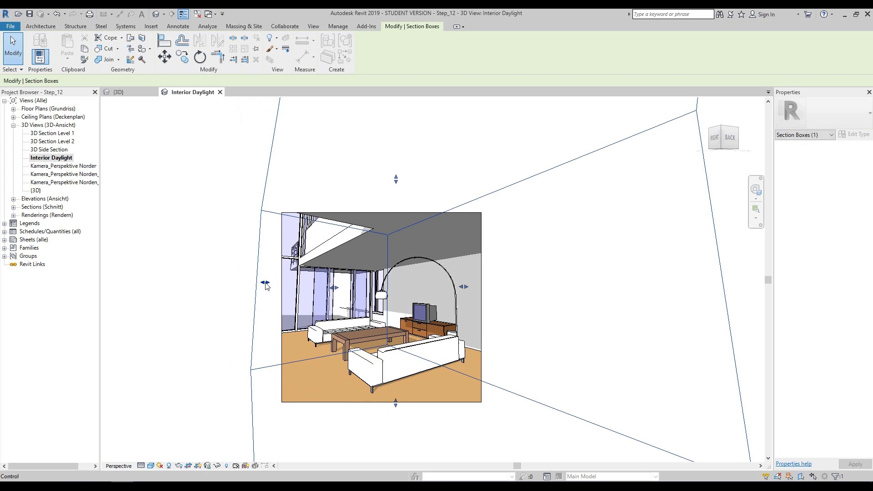
pyautogui.moveTo(396, 180); pyautogui.dragTo(396, 203)
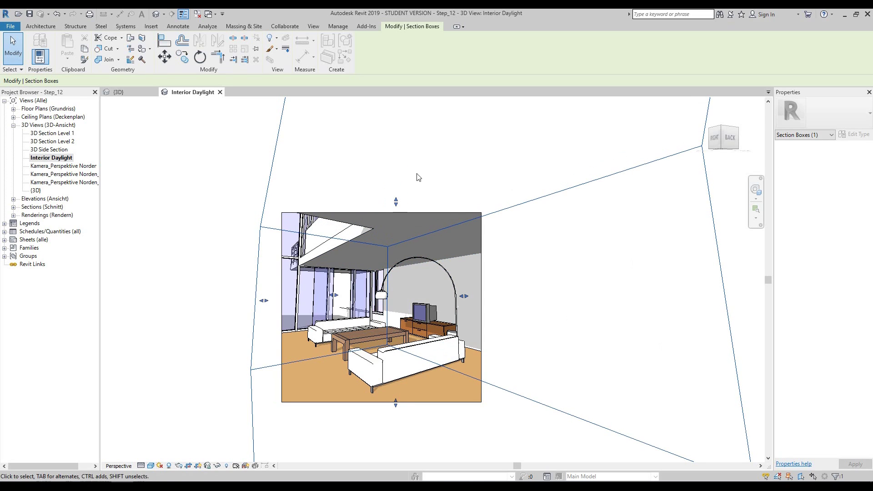
pyautogui.scroll(-3, 500, 304)
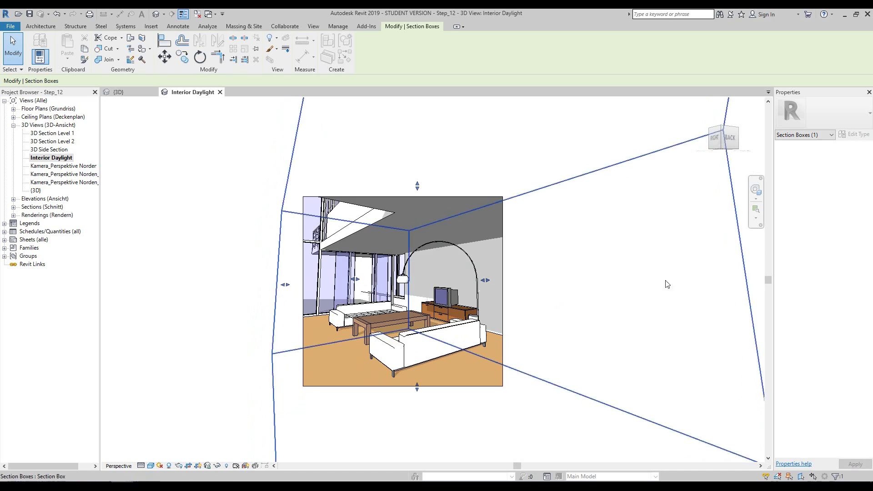
pyautogui.moveTo(553, 331); pyautogui.dragTo(561, 344, button='middle')
pyautogui.scroll(5, 561, 344)
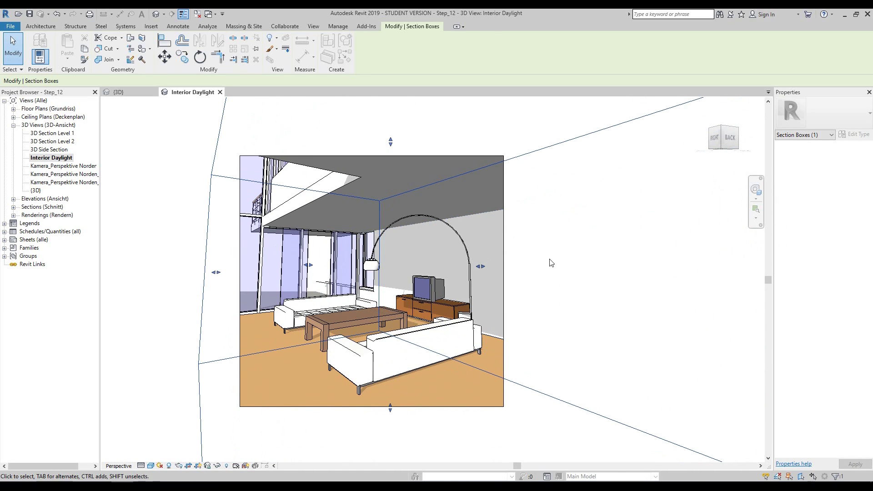
# - In the {3D} view, orbit to a top view and move the section box's left face rightward
pyautogui.doubleClick(36, 191)
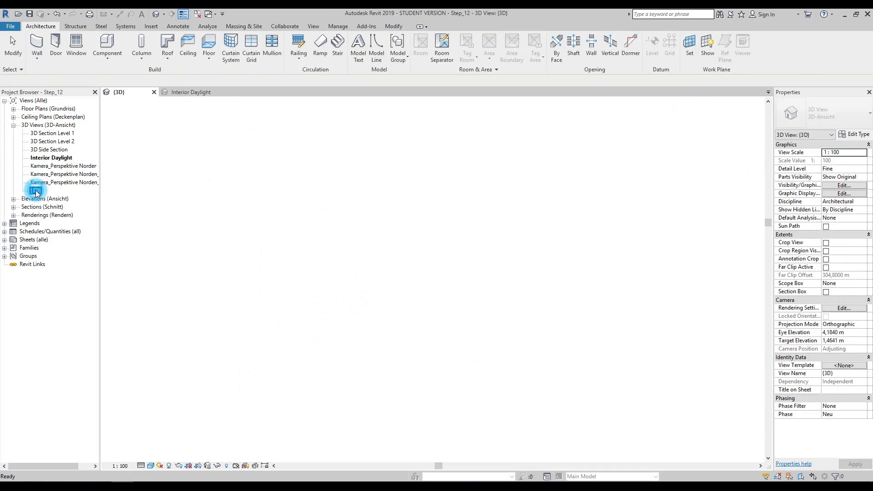
pyautogui.click(757, 196)
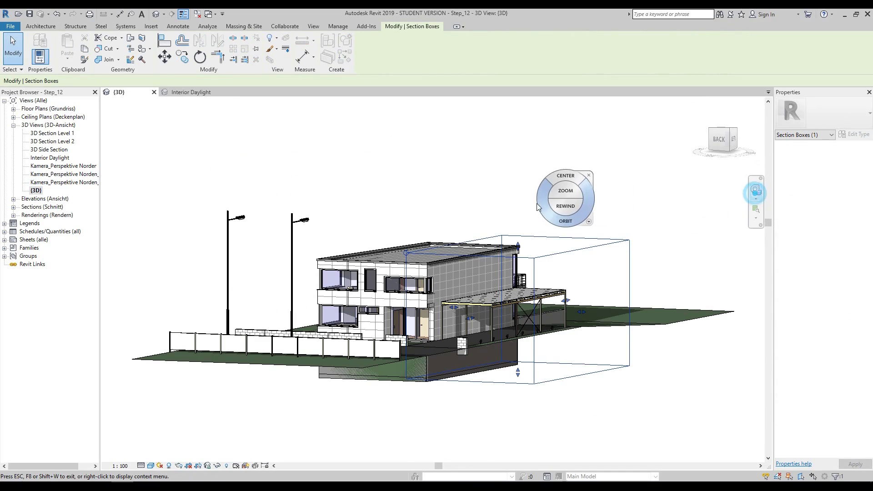
pyautogui.moveTo(566, 214); pyautogui.dragTo(416, 291)
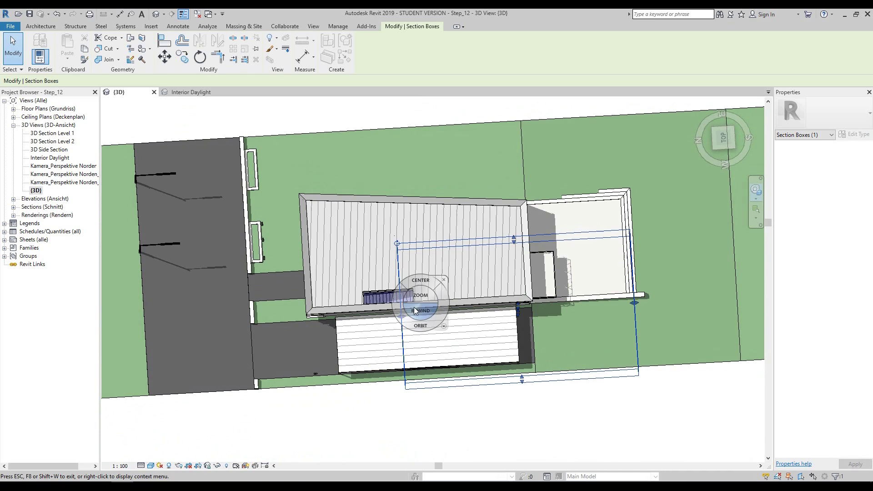
pyautogui.click(723, 137)
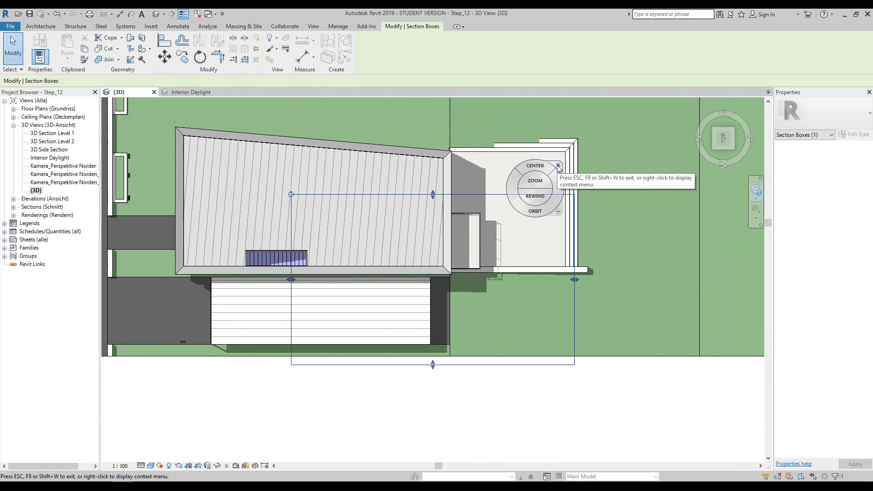
pyautogui.click(558, 165)
pyautogui.moveTo(291, 280); pyautogui.dragTo(328, 280)
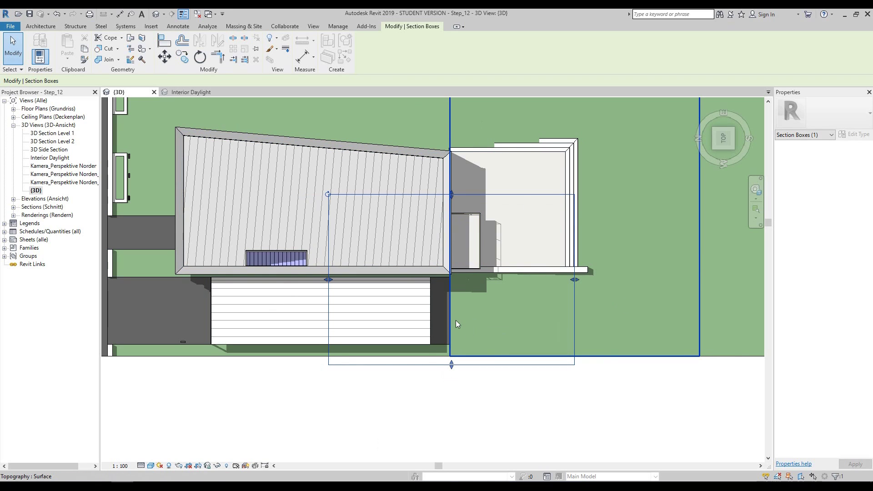
# - Tile the {3D} and Interior Daylight views side by side with WT and pan to the building
pyautogui.press('w')
pyautogui.press('t')
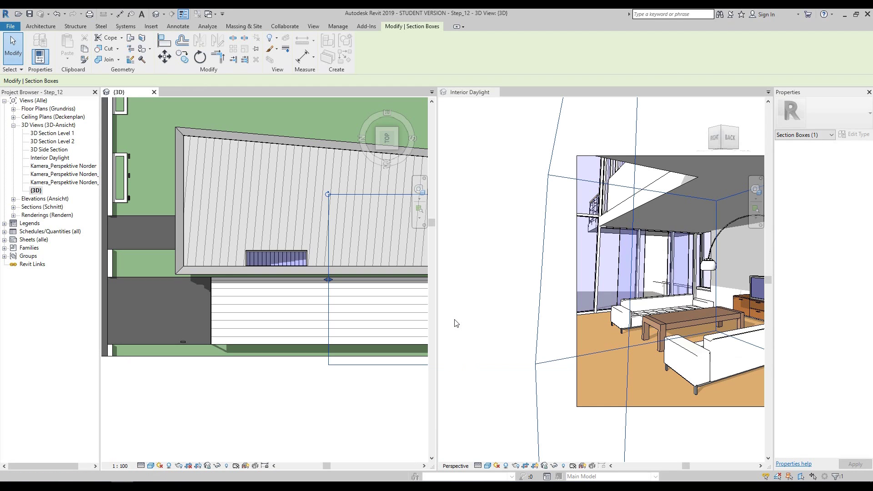
pyautogui.scroll(-3, 350, 343)
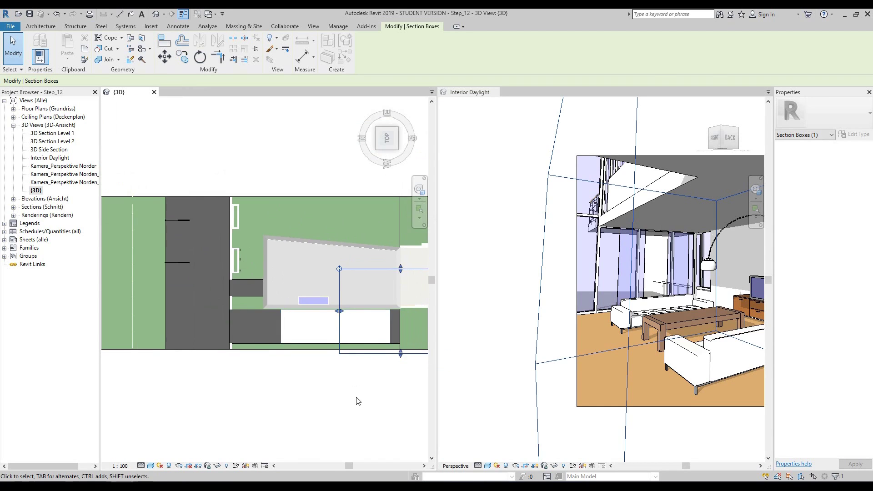
pyautogui.moveTo(291, 403); pyautogui.dragTo(254, 381, button='middle')
pyautogui.scroll(-5, 468, 332)
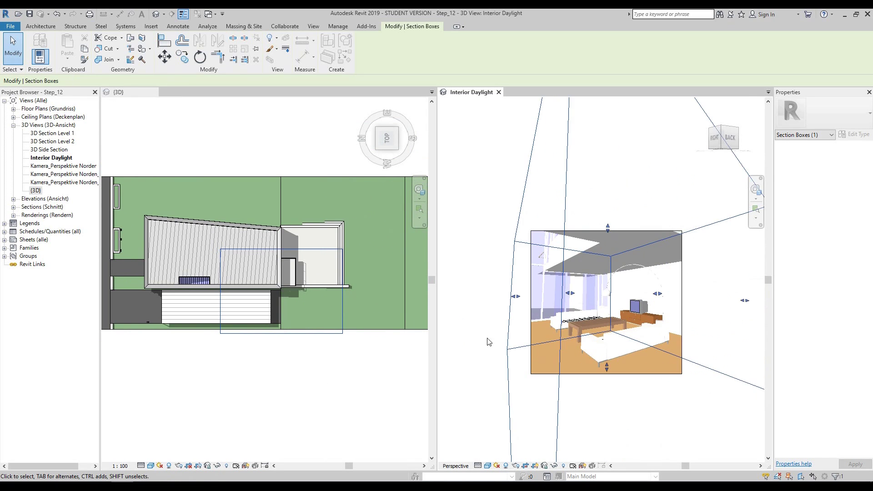
pyautogui.click(246, 404)
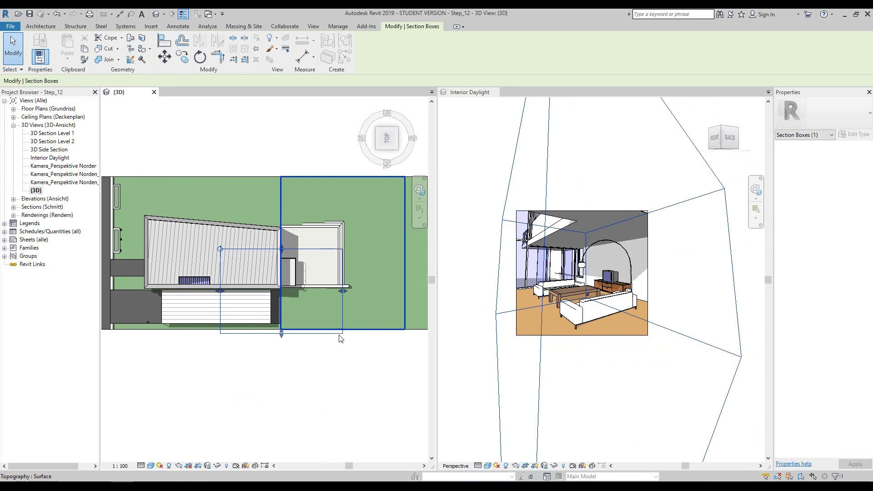
pyautogui.scroll(1, 212, 300)
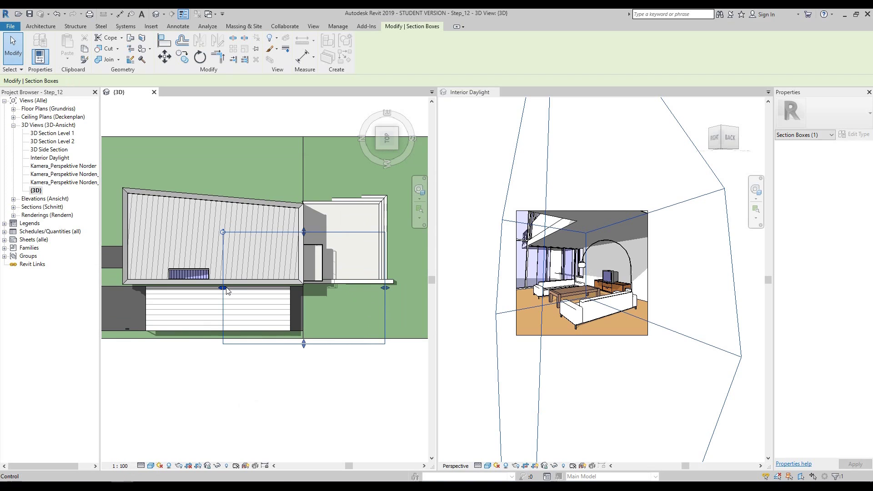
# - Trim the section box's left and bottom faces, widen its right face slightly, then activate Interior Daylight
pyautogui.moveTo(226, 288); pyautogui.dragTo(221, 288)
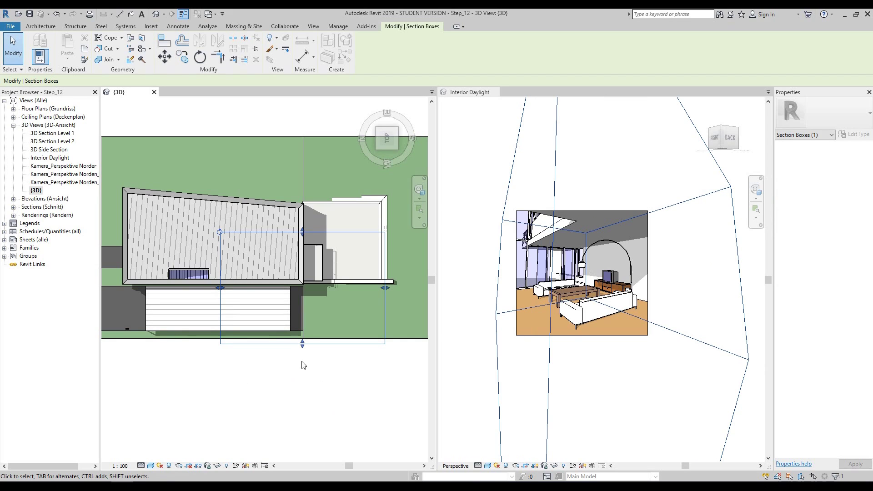
pyautogui.moveTo(302, 345); pyautogui.dragTo(303, 303)
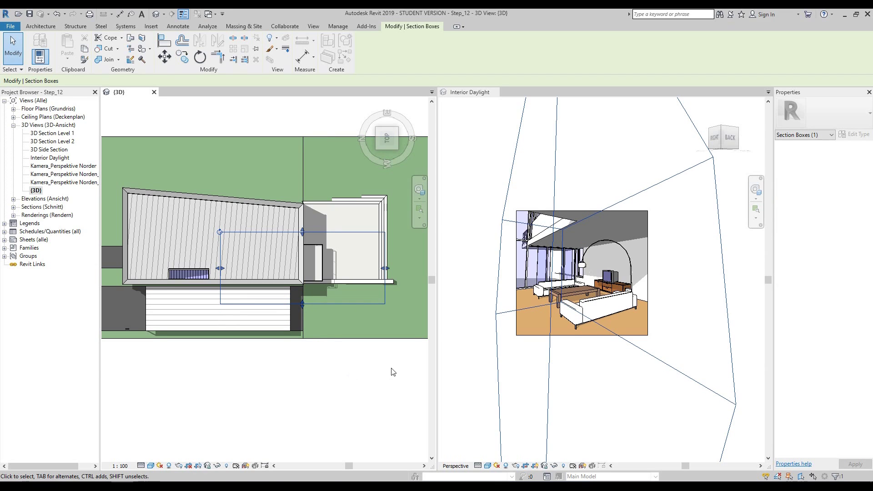
pyautogui.moveTo(386, 268); pyautogui.dragTo(381, 398)
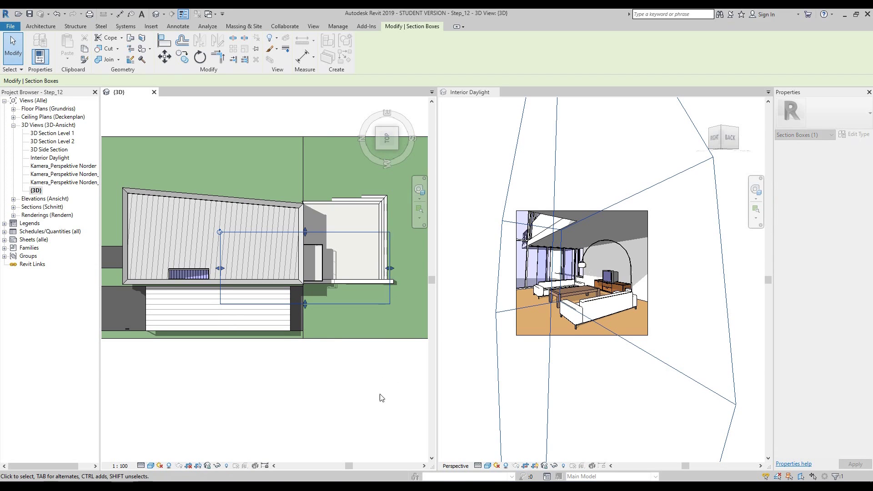
pyautogui.click(475, 257)
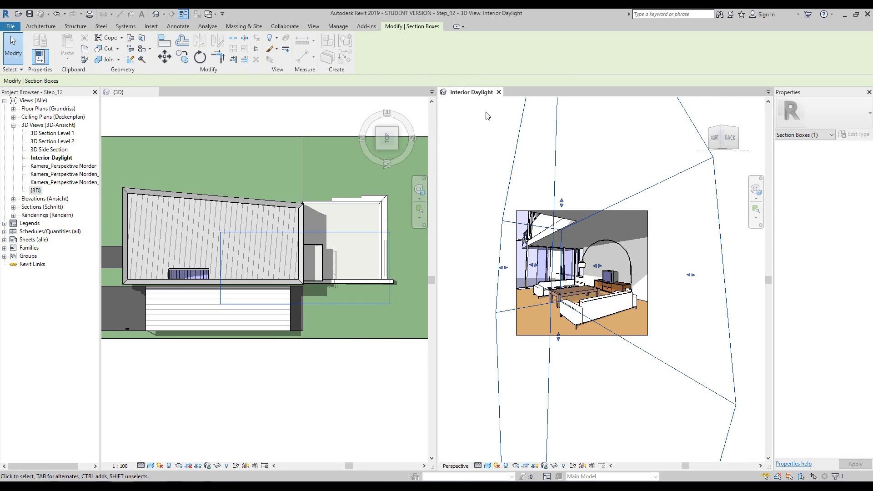
# - Close the {3D} view, recentre the interior perspective, and bring up the visual style list
pyautogui.click(154, 92)
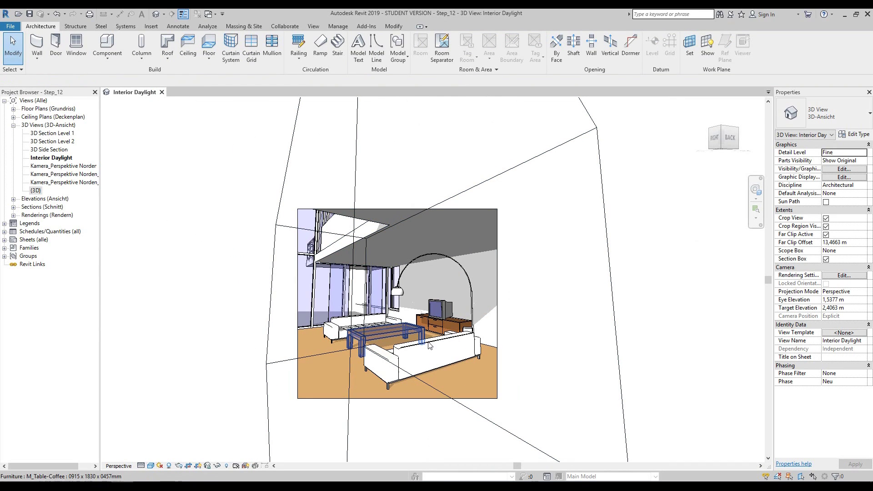
pyautogui.moveTo(599, 335); pyautogui.dragTo(602, 326, button='middle')
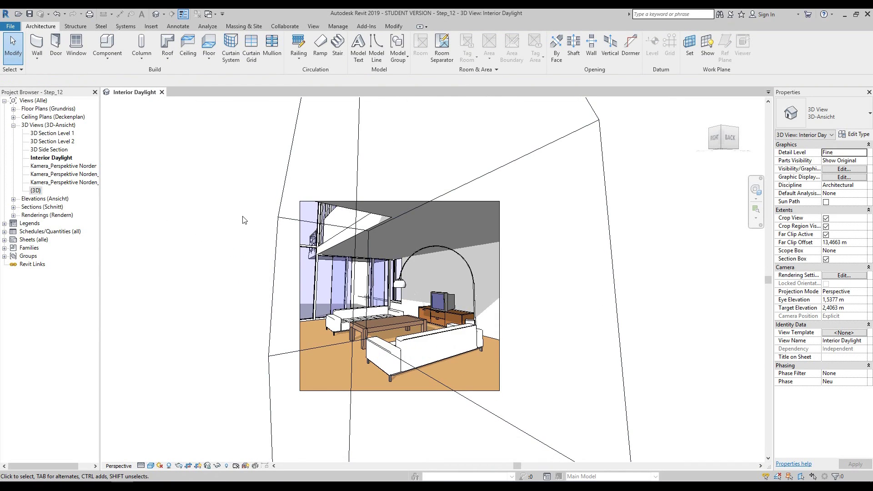
pyautogui.click(152, 466)
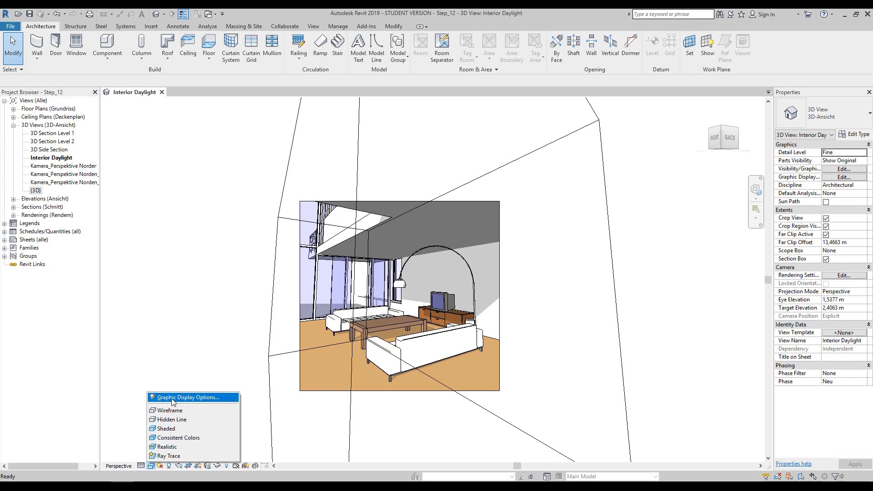
# - Turn on Show Ambient Shadows in Graphic Display Options and apply it
pyautogui.click(192, 399)
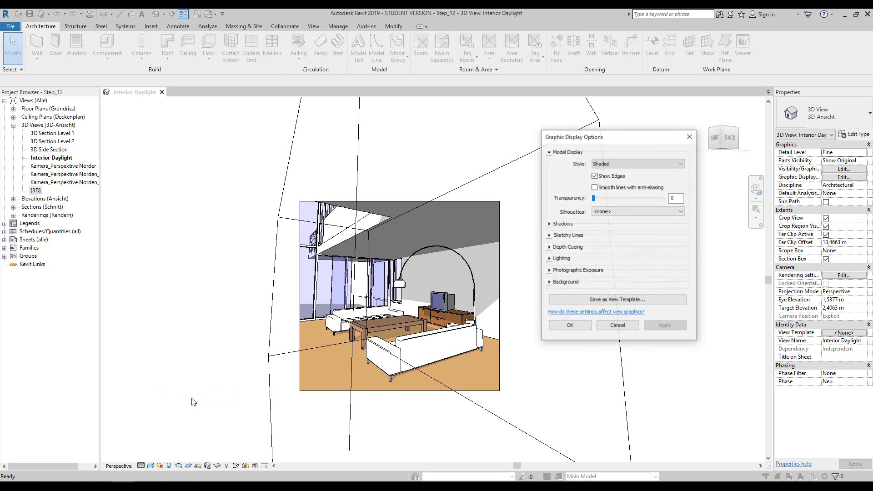
pyautogui.moveTo(621, 136); pyautogui.dragTo(188, 121)
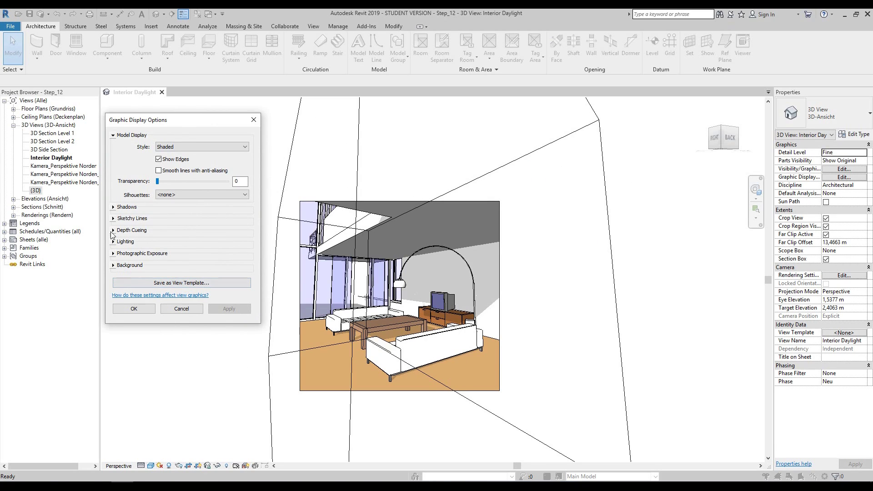
pyautogui.click(112, 208)
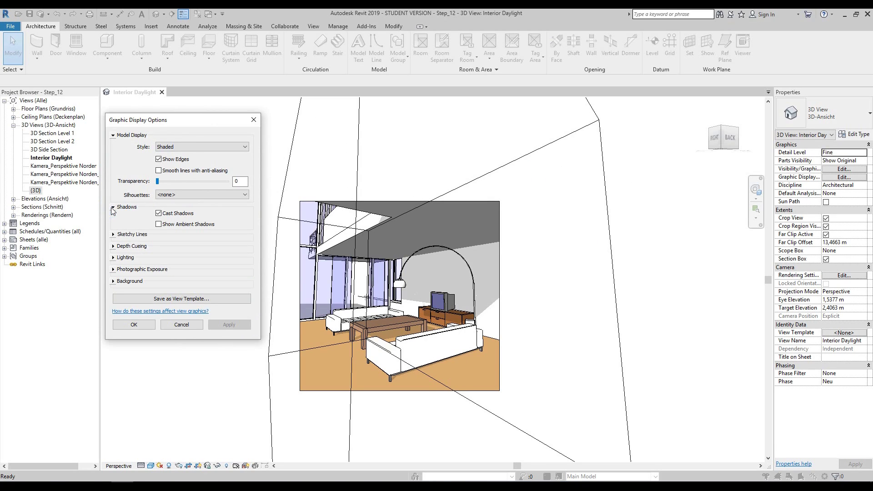
pyautogui.click(159, 224)
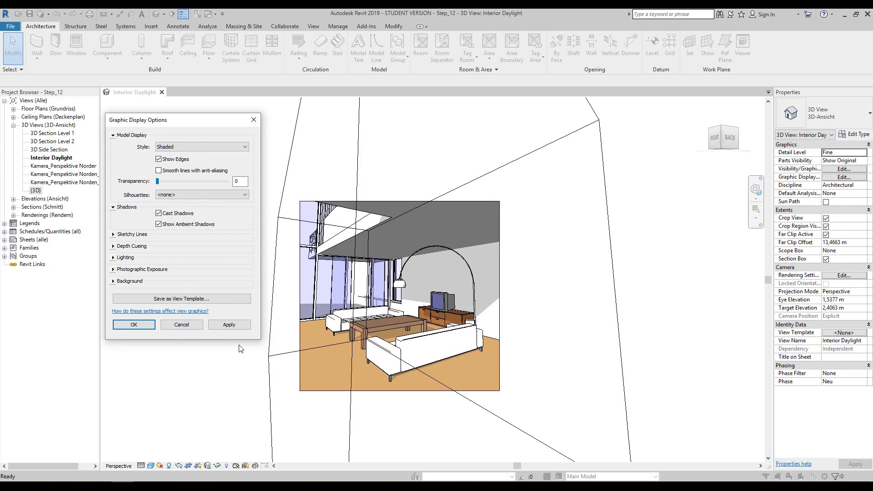
pyautogui.click(235, 326)
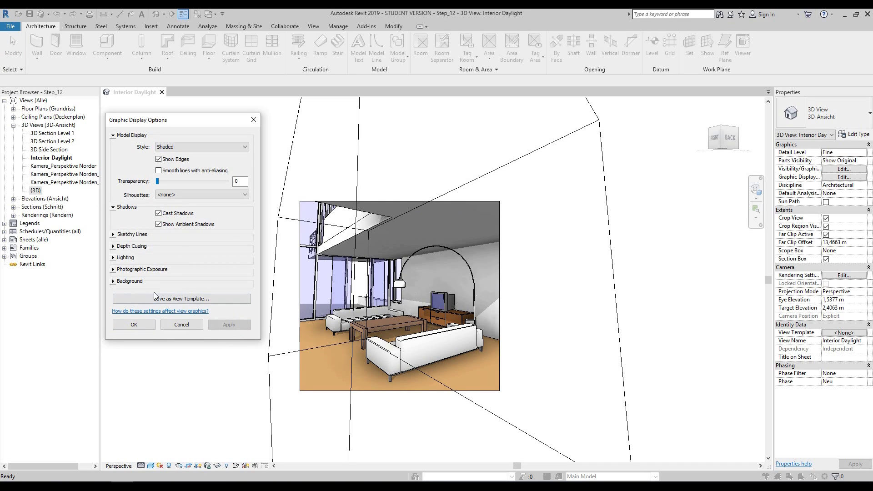
# - Set the lighting to Sun 100, Ambient Light 85 and Shadows 30, and apply
pyautogui.click(113, 257)
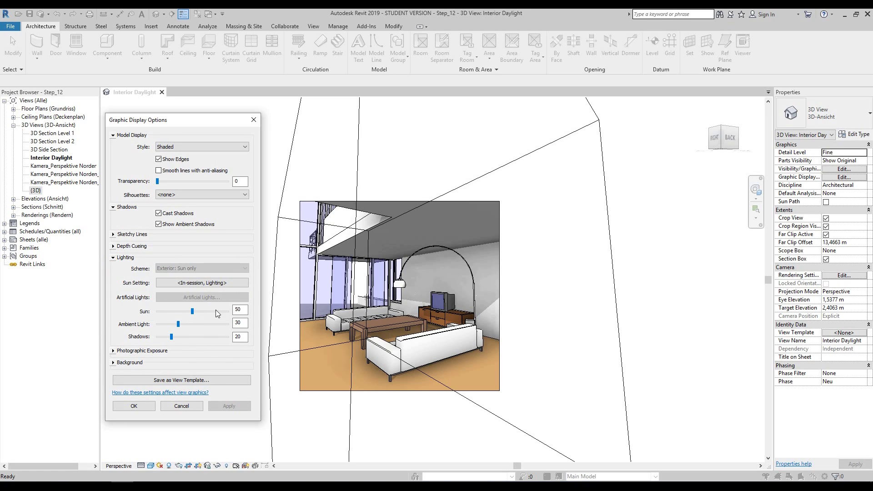
pyautogui.doubleClick(235, 309)
pyautogui.press('Tab')
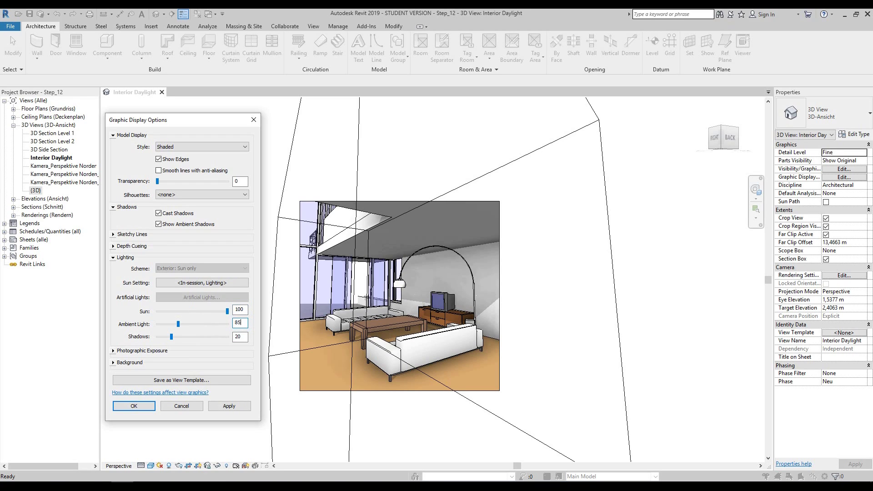
pyautogui.write('85')
pyautogui.moveTo(171, 336); pyautogui.dragTo(175, 337)
pyautogui.click(240, 337)
pyautogui.moveTo(240, 337); pyautogui.dragTo(234, 340)
pyautogui.click(237, 405)
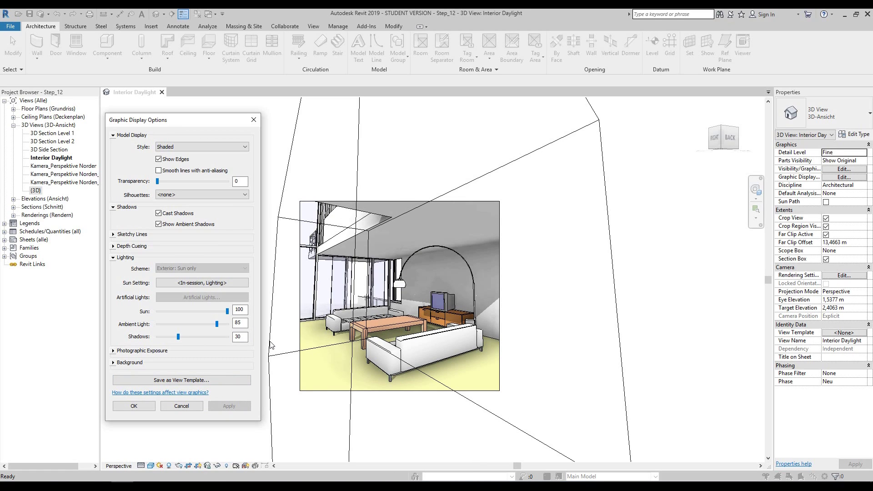
pyautogui.moveTo(200, 122)
pyautogui.mouseDown()
pyautogui.moveTo(195, 116)
pyautogui.moveTo(204, 120)
pyautogui.mouseUp()
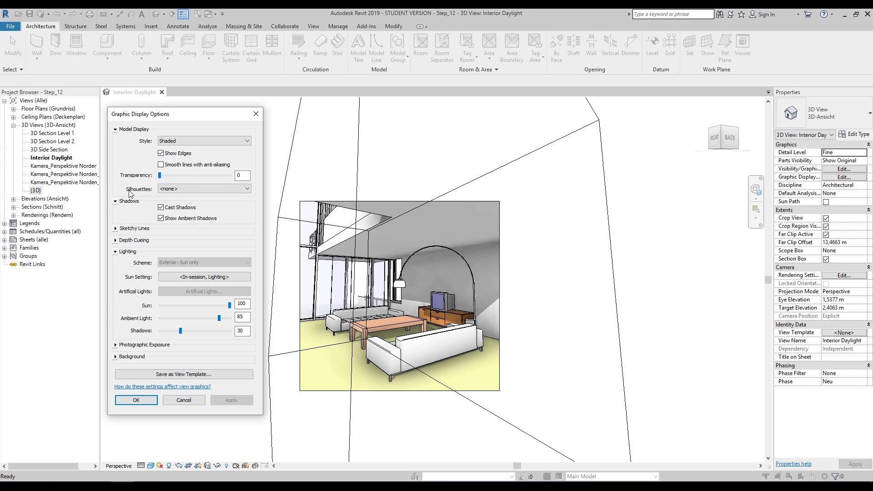
# - Set silhouette edges to Thin Lines (after trying Medium Lines) and accept the display settings
pyautogui.click(188, 190)
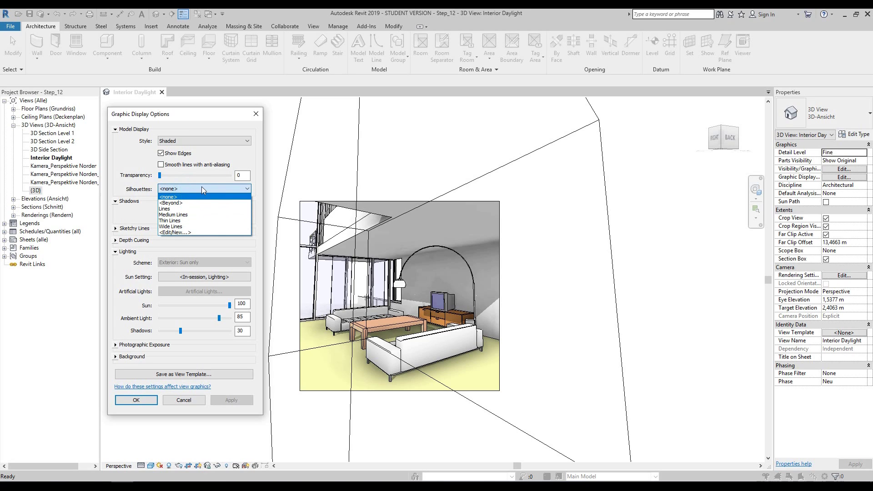
pyautogui.click(200, 214)
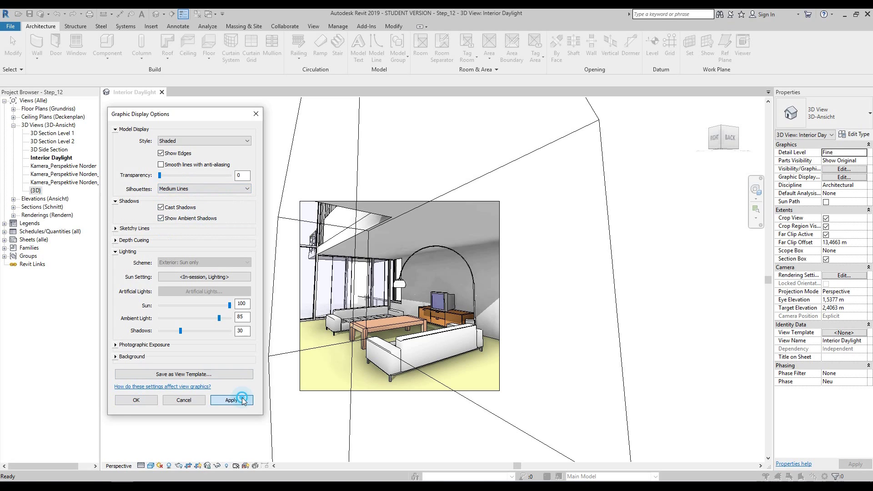
pyautogui.click(242, 398)
pyautogui.click(196, 191)
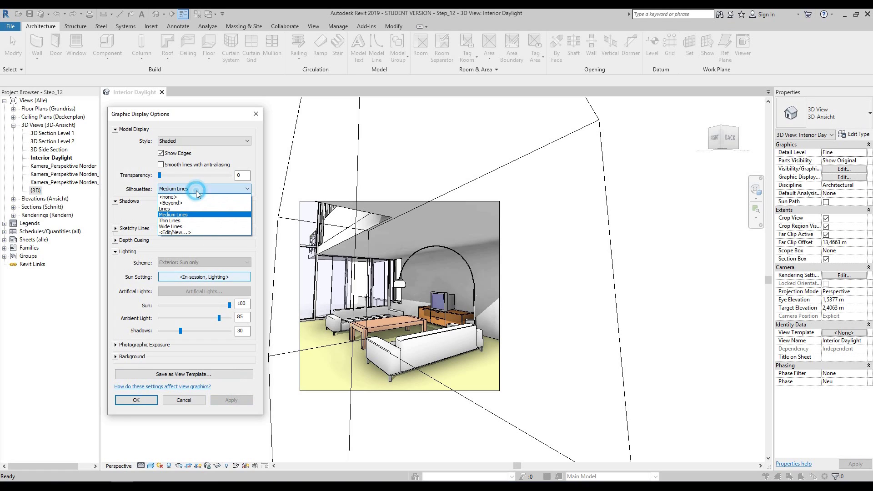
pyautogui.click(196, 221)
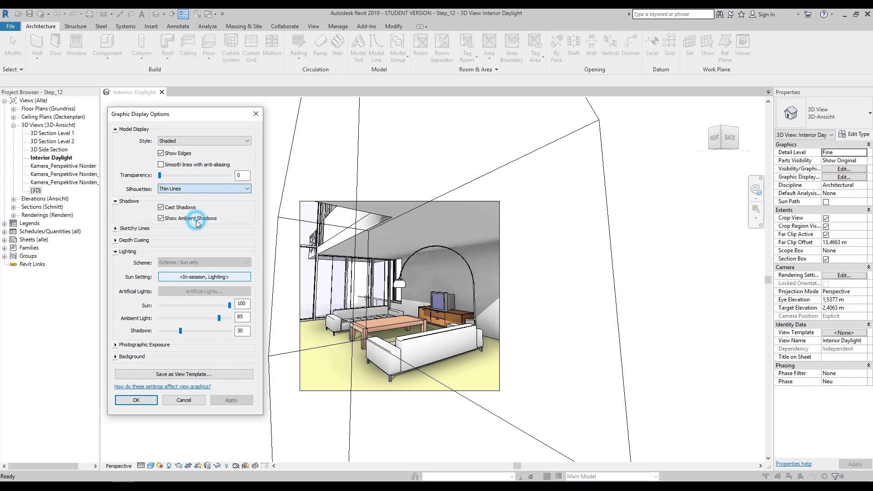
pyautogui.click(241, 400)
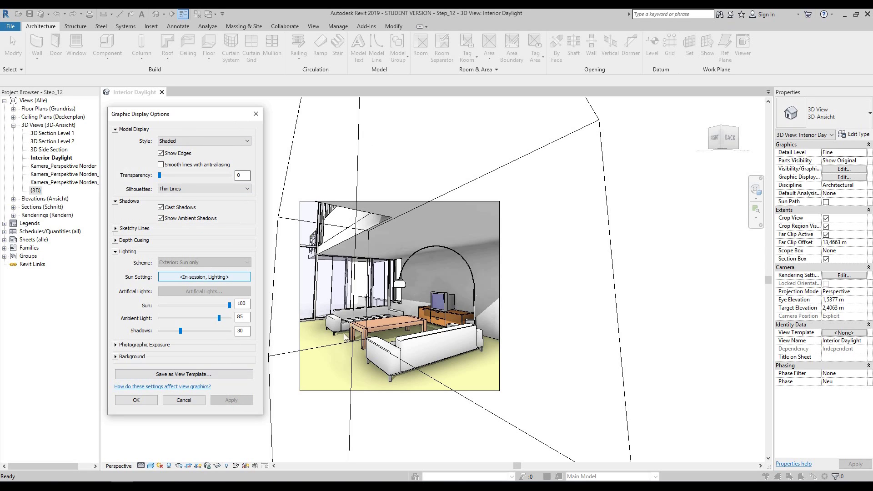
pyautogui.click(136, 400)
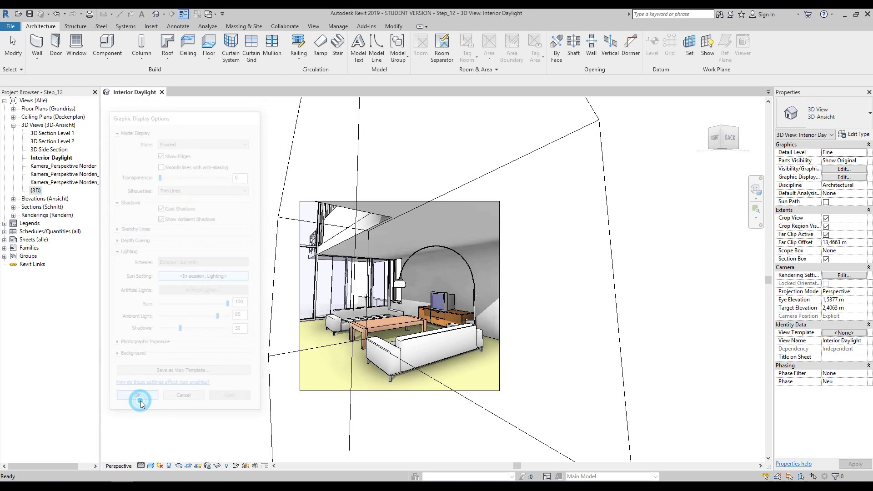
# - Toggle Thin Lines on the Quick Access toolbar for the view
pyautogui.click(183, 15)
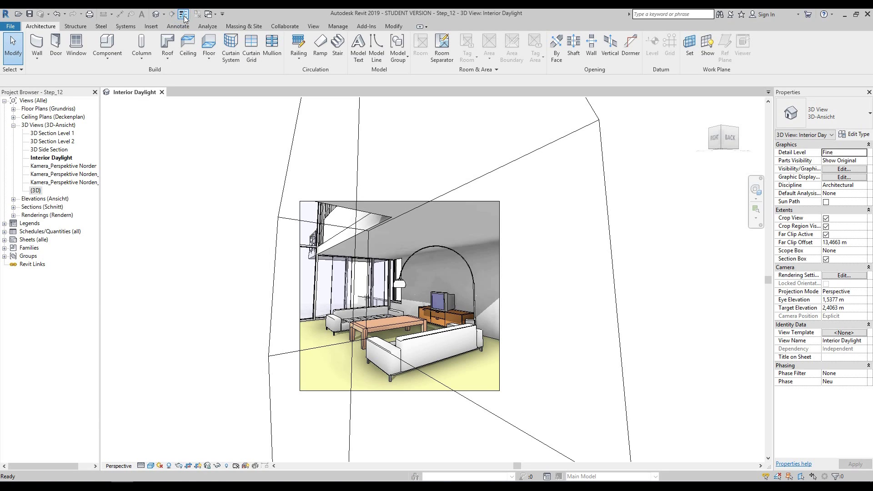
pyautogui.click(185, 16)
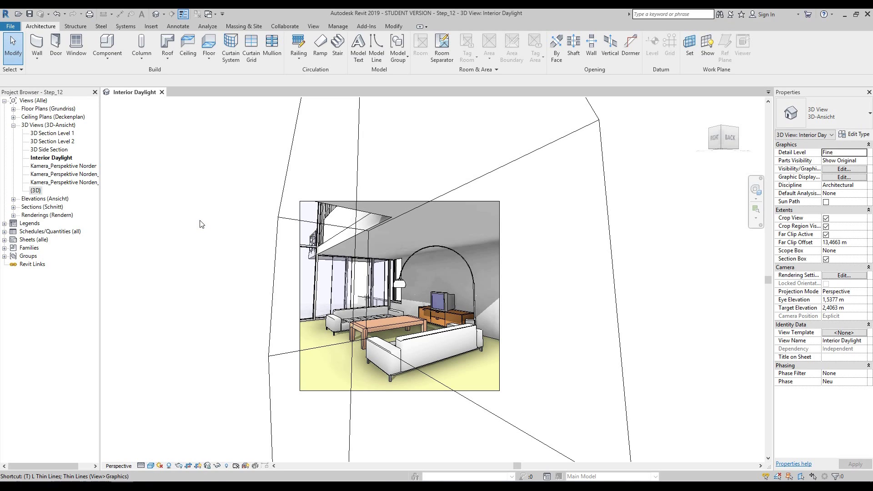
pyautogui.click(237, 226)
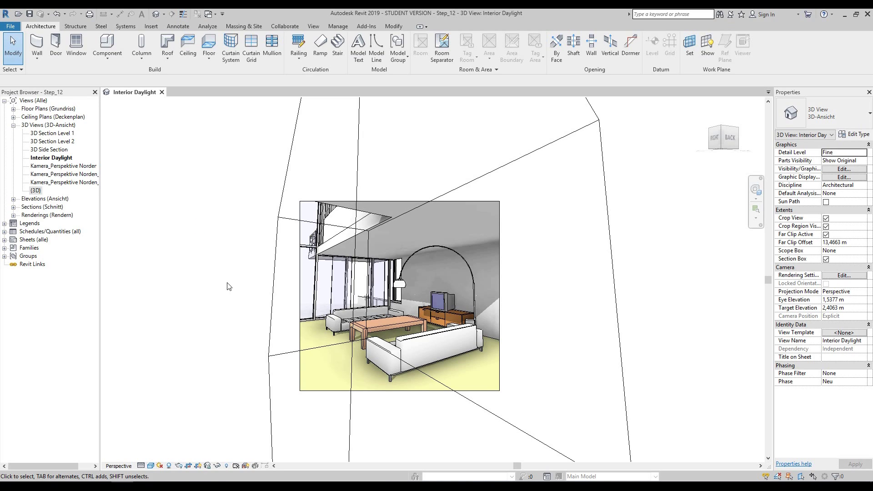
pyautogui.scroll(4, 402, 337)
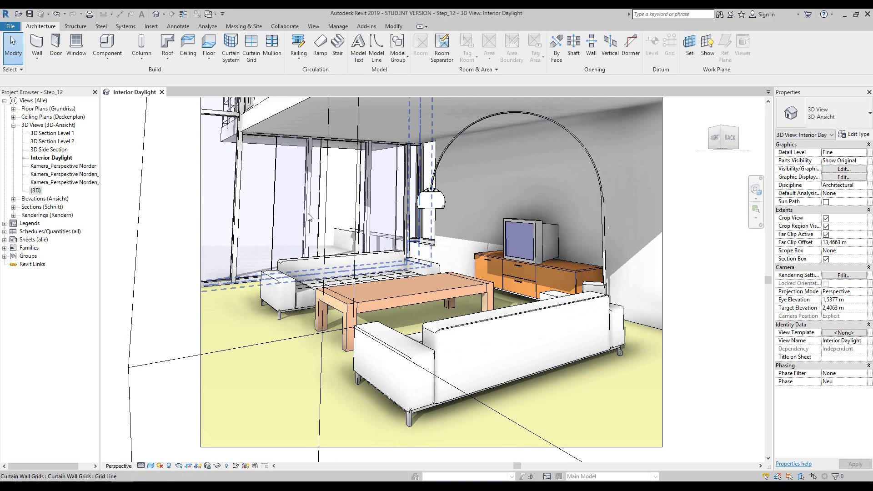
# - Reopen Graphic Display Options and enable Sketchy Lines
pyautogui.click(151, 466)
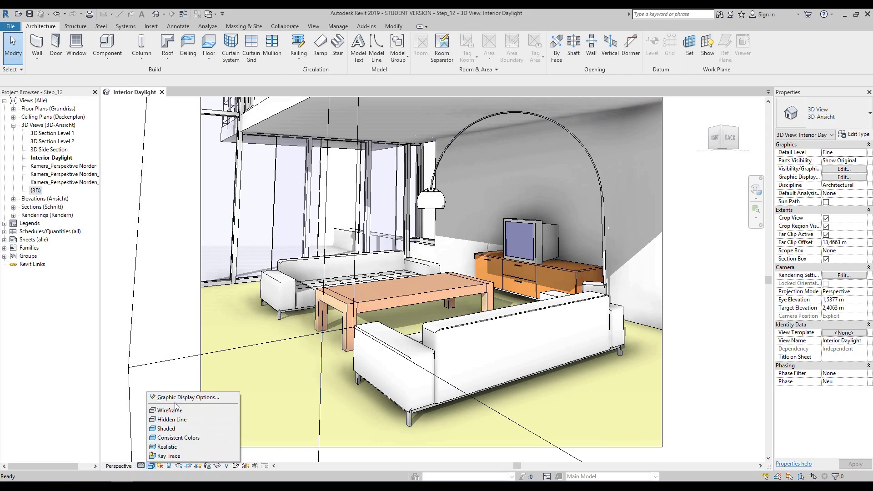
pyautogui.click(198, 396)
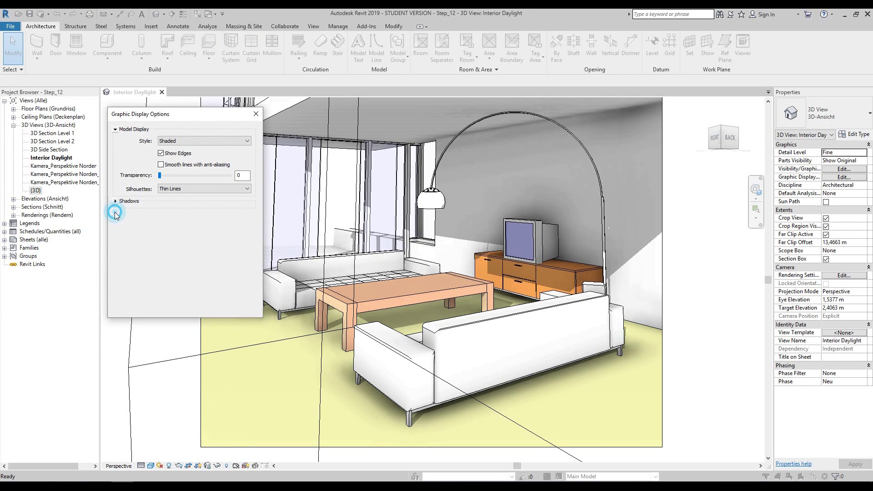
pyautogui.click(116, 212)
pyautogui.click(160, 223)
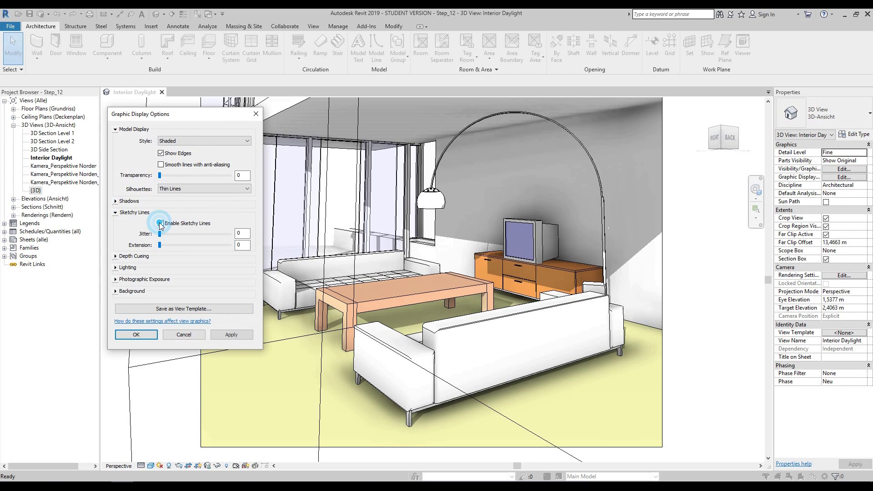
pyautogui.click(232, 335)
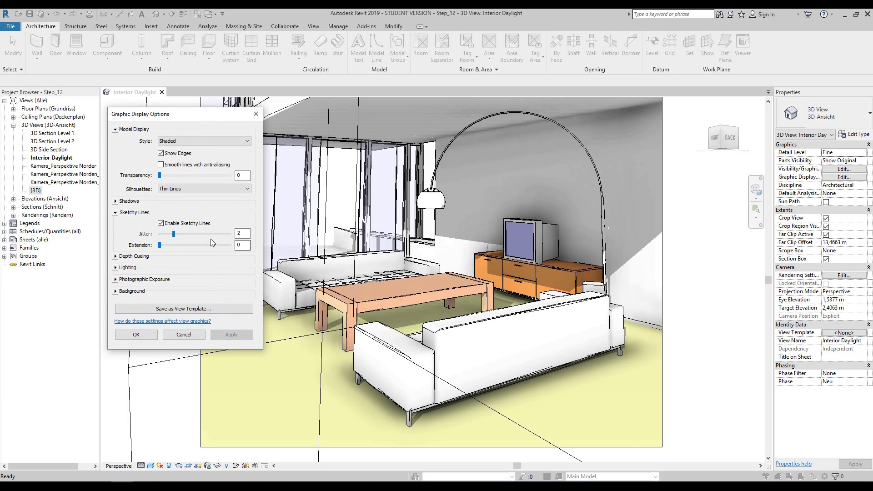
# - Set sketchy-line Jitter to 6 and Extension to 4, apply, and close the dialog
pyautogui.click(210, 234)
pyautogui.click(232, 334)
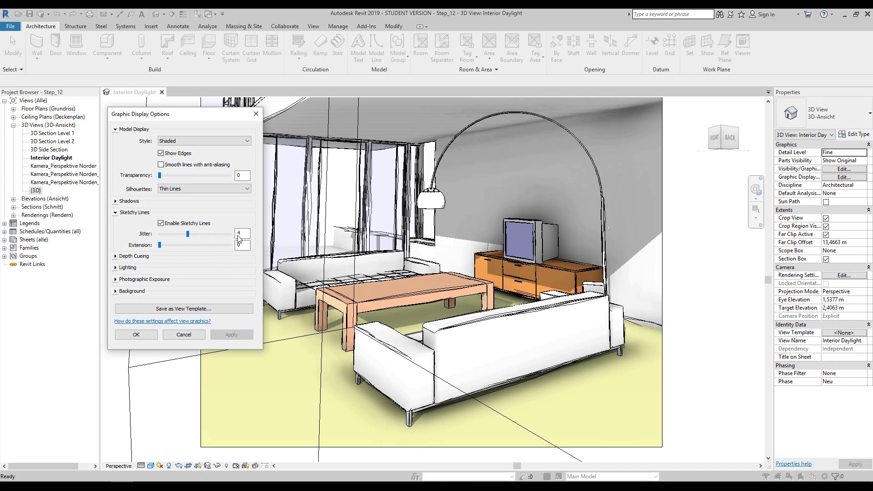
pyautogui.click(166, 246)
pyautogui.click(233, 334)
pyautogui.click(188, 245)
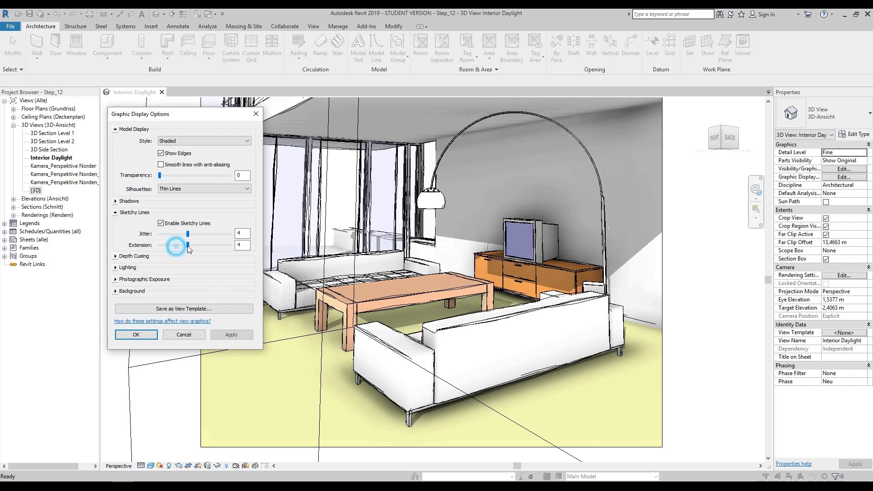
pyautogui.click(232, 335)
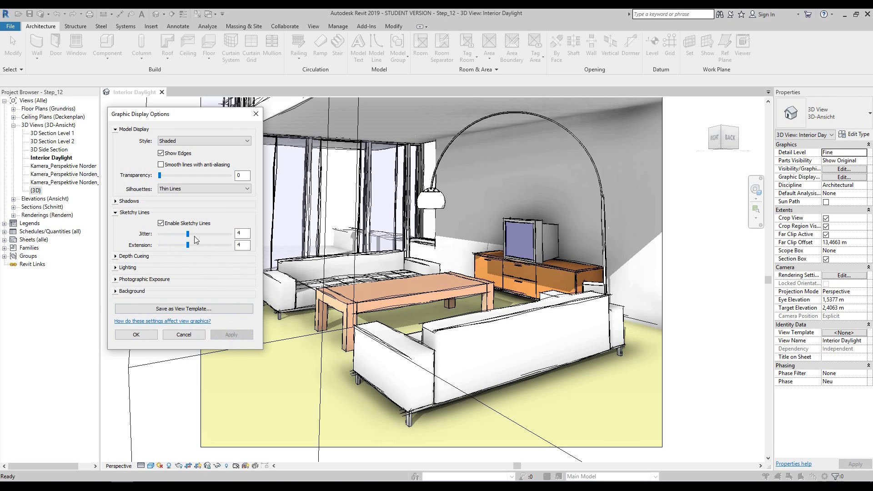
pyautogui.click(182, 233)
pyautogui.click(238, 333)
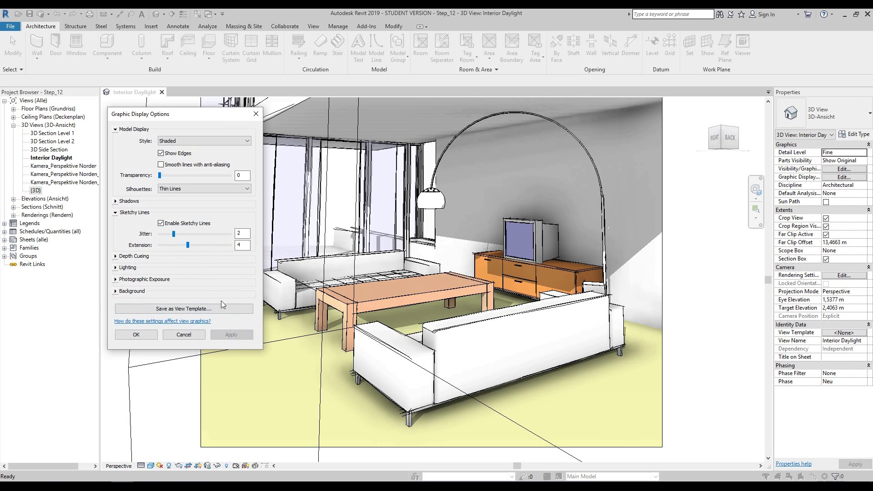
pyautogui.moveTo(173, 234); pyautogui.dragTo(203, 234)
pyautogui.click(233, 335)
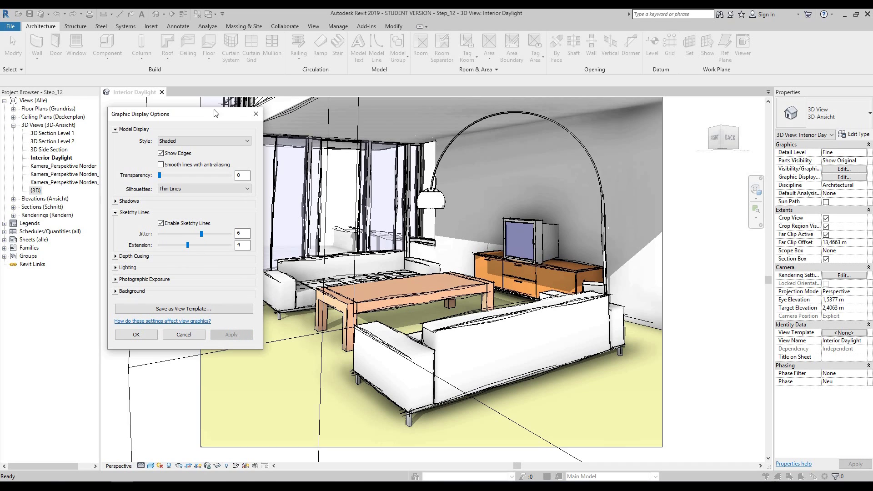
pyautogui.click(256, 115)
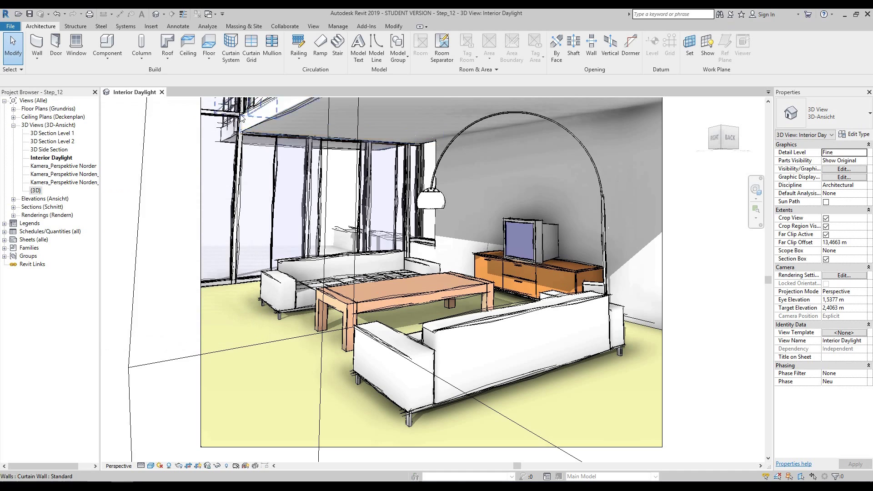
# - Render the view at High quality, Printer 150 DPI, with the Interior: Sun only lighting scheme
pyautogui.click(179, 466)
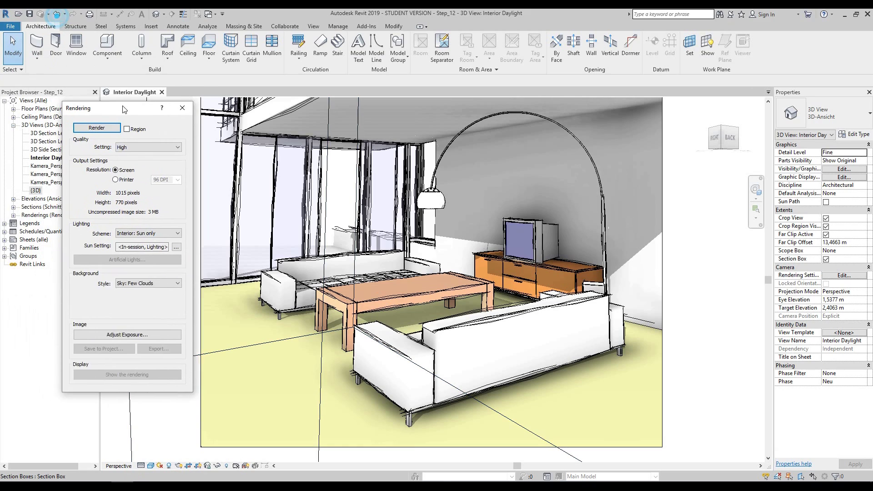
pyautogui.moveTo(143, 103); pyautogui.dragTo(138, 103)
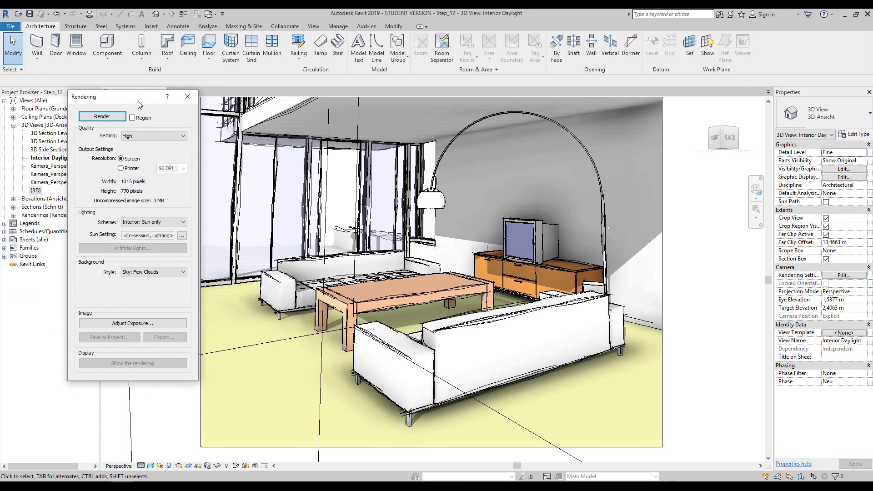
pyautogui.click(155, 135)
pyautogui.click(131, 158)
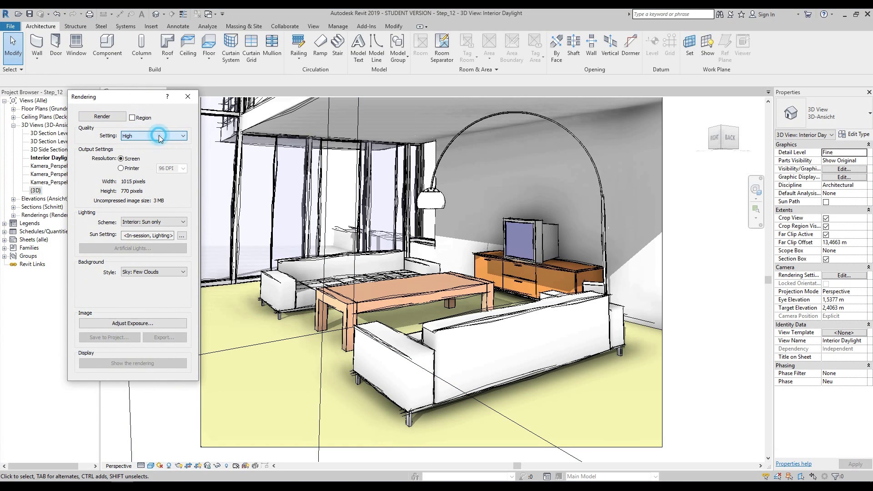
pyautogui.click(122, 168)
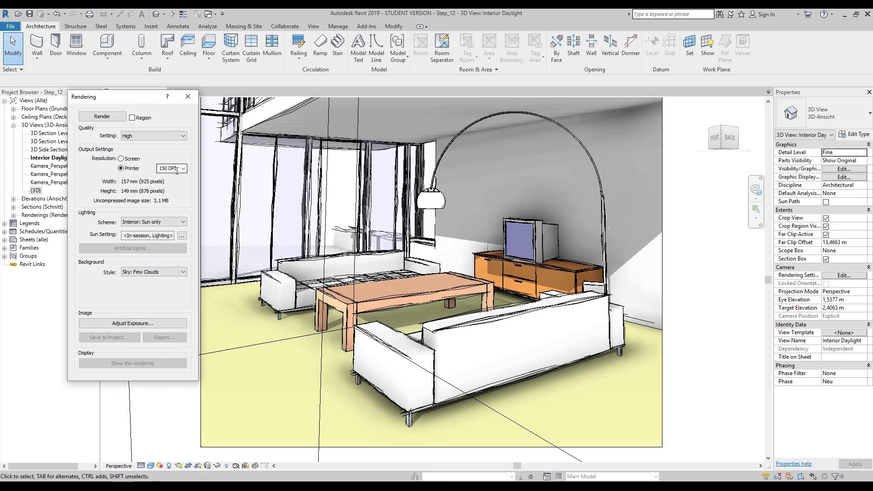
pyautogui.click(150, 225)
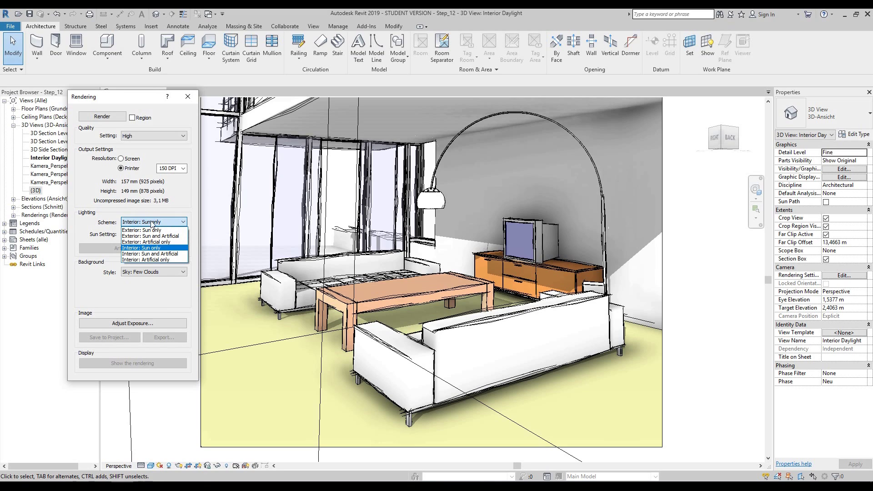
pyautogui.click(166, 223)
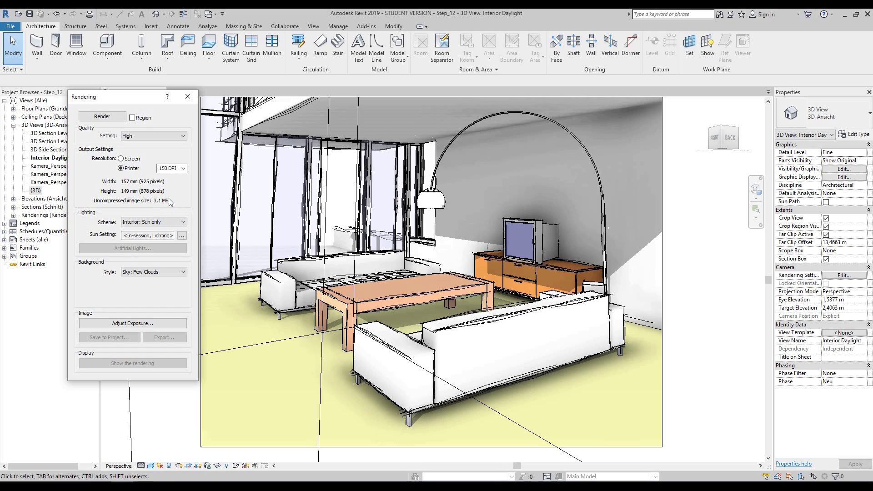
pyautogui.moveTo(132, 103); pyautogui.dragTo(93, 83)
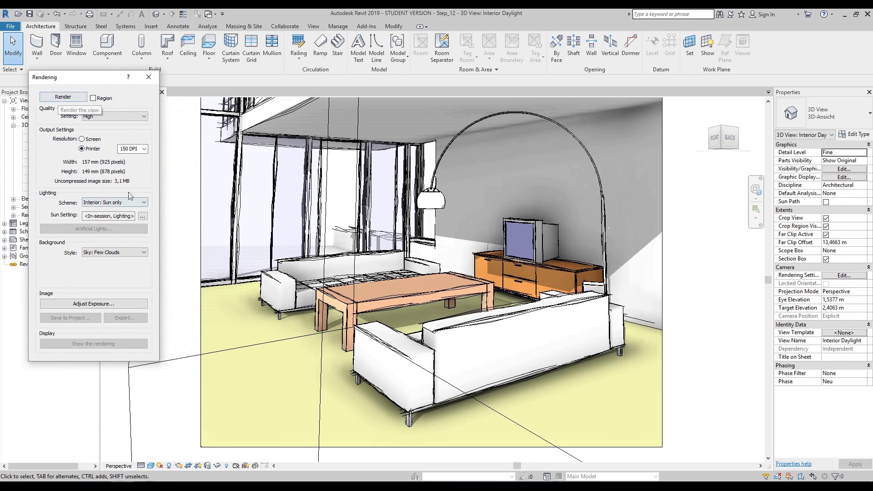
pyautogui.click(66, 99)
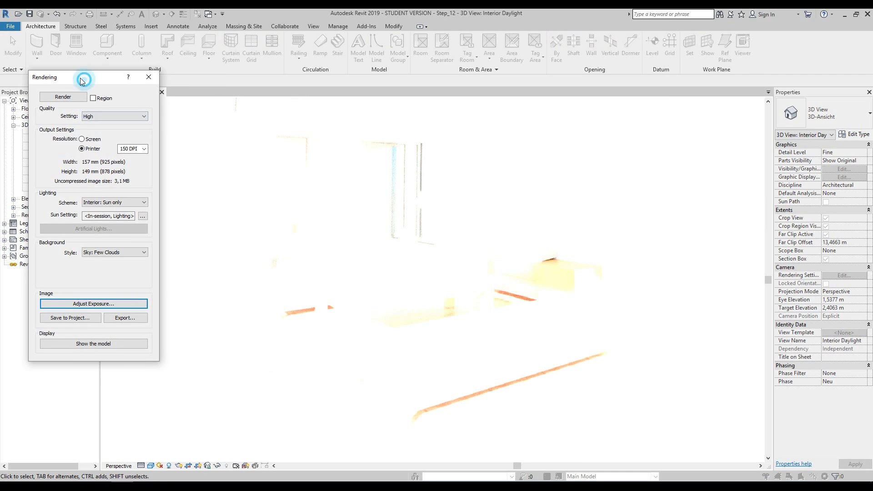
# - In Adjust Exposure, try exposure 14.51, highlights 0.39 and higher shadows on the render
pyautogui.moveTo(86, 83); pyautogui.dragTo(78, 73)
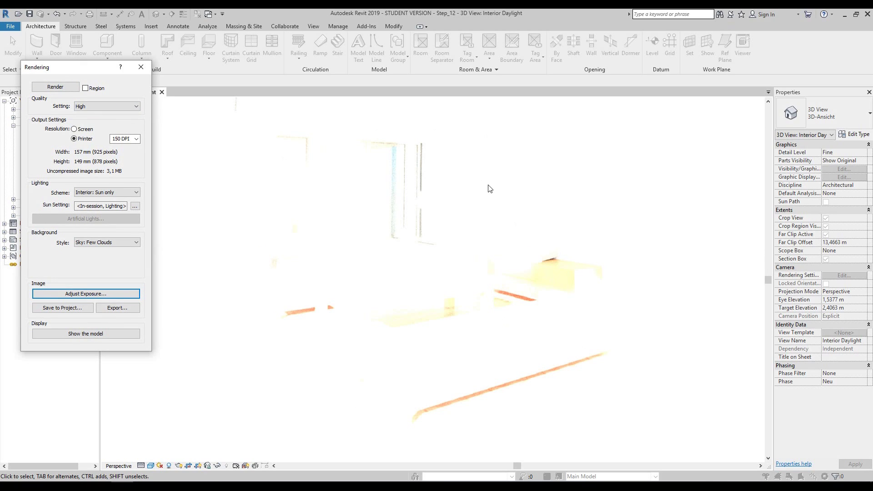
pyautogui.click(70, 294)
pyautogui.moveTo(701, 142); pyautogui.dragTo(717, 126)
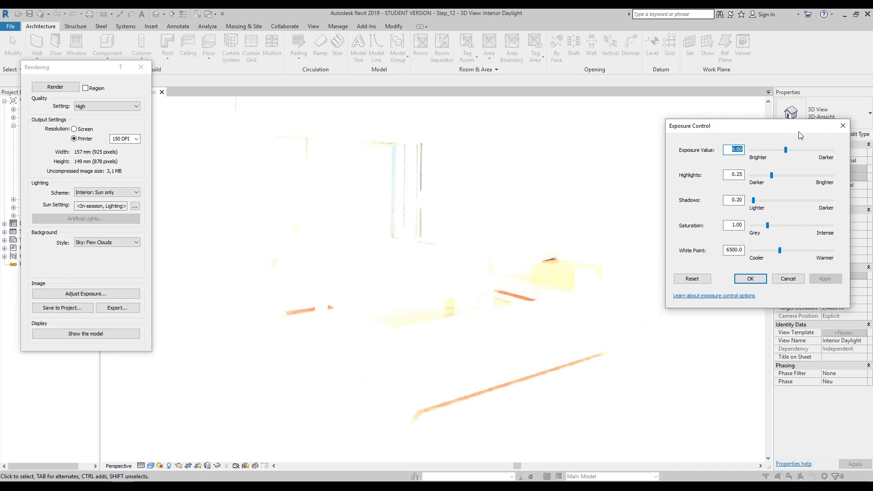
pyautogui.moveTo(788, 156); pyautogui.dragTo(809, 153)
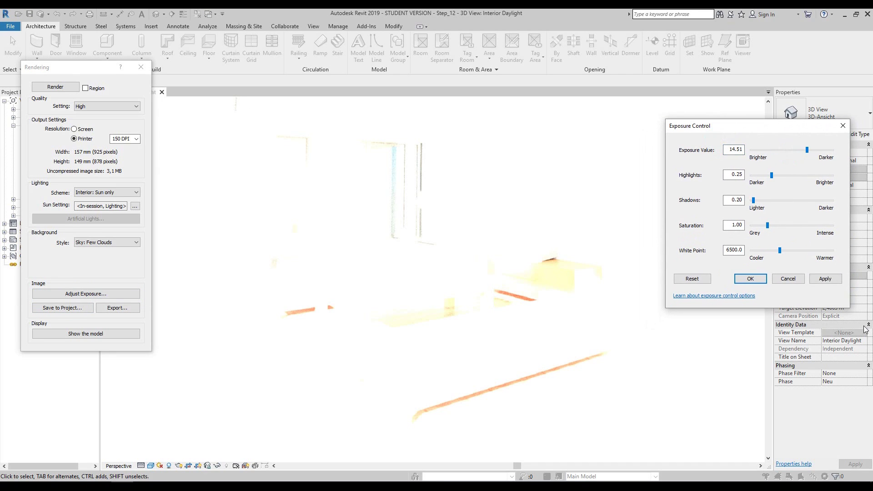
pyautogui.click(825, 278)
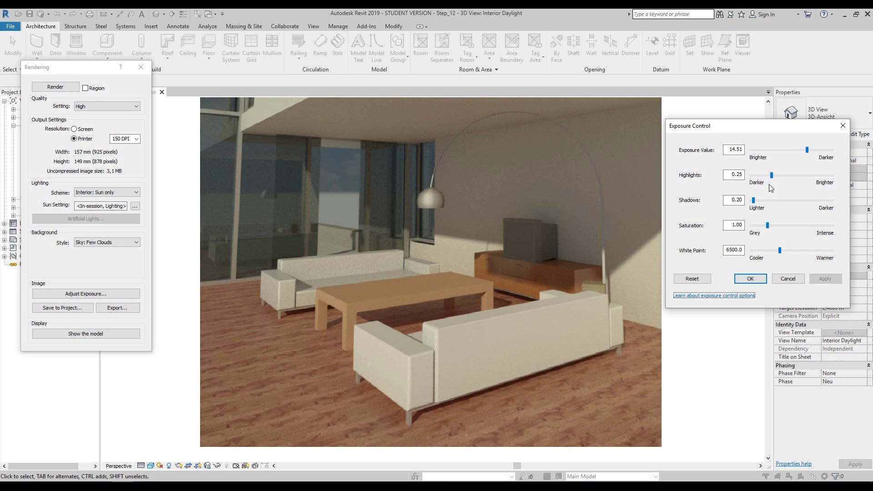
pyautogui.moveTo(771, 175); pyautogui.dragTo(784, 174)
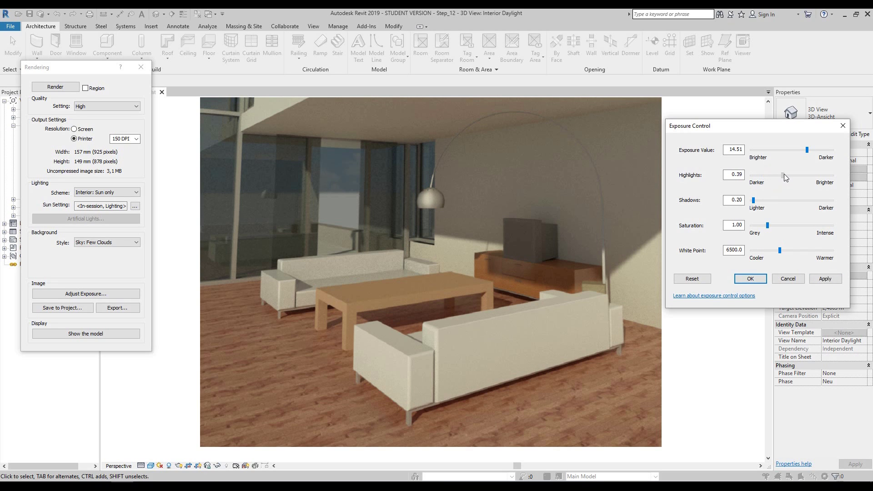
pyautogui.click(831, 280)
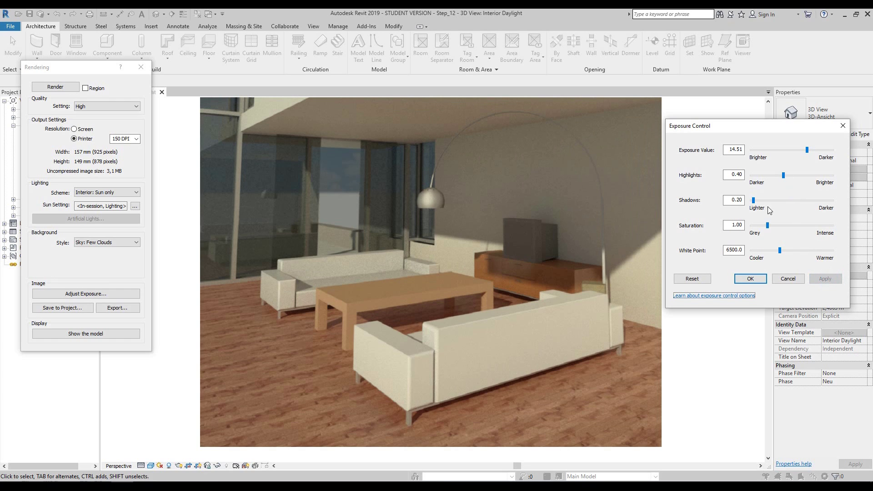
pyautogui.moveTo(752, 199); pyautogui.dragTo(767, 250)
pyautogui.click(831, 279)
pyautogui.click(822, 281)
# - Experiment with saturation 0.84 and white points 4321.3, 12360.0 and 10921.3
pyautogui.click(824, 278)
pyautogui.click(825, 279)
pyautogui.click(825, 278)
pyautogui.click(826, 280)
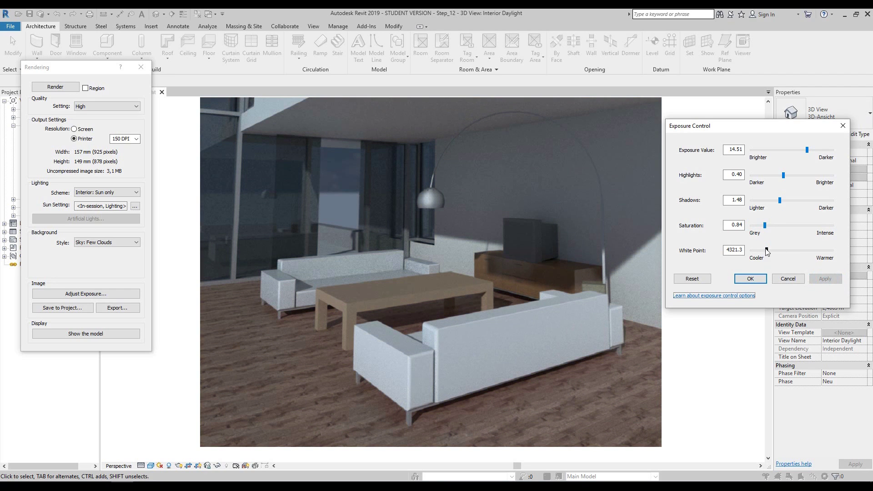
pyautogui.moveTo(767, 250); pyautogui.dragTo(807, 251)
pyautogui.click(825, 279)
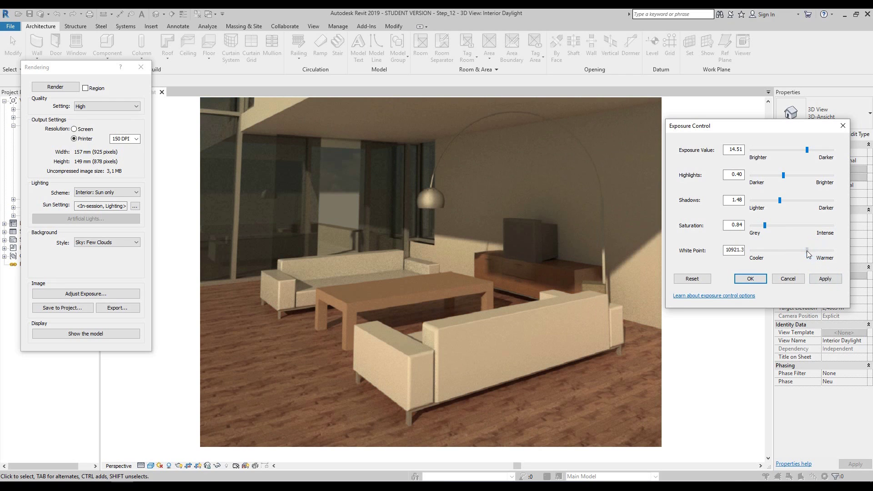
pyautogui.click(825, 279)
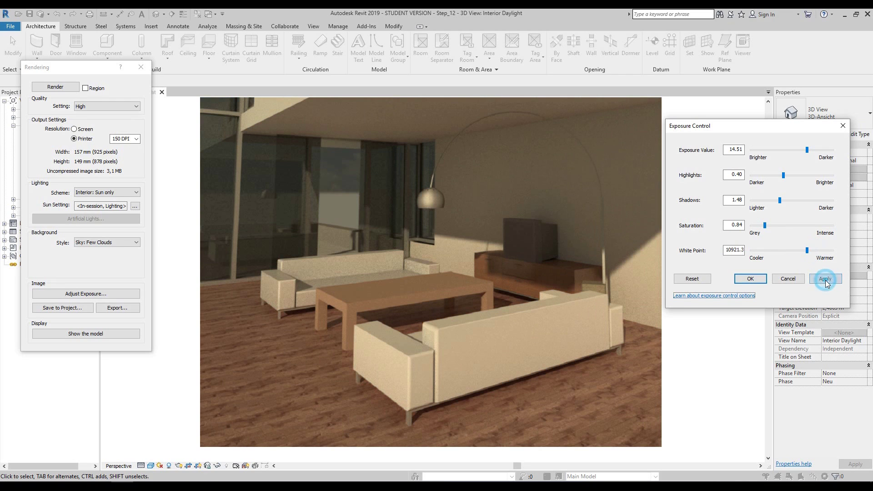
# - Reset exposure, then apply Exposure 15.10, Highlights 0.45, Shadows 1.22 and accept
pyautogui.click(698, 281)
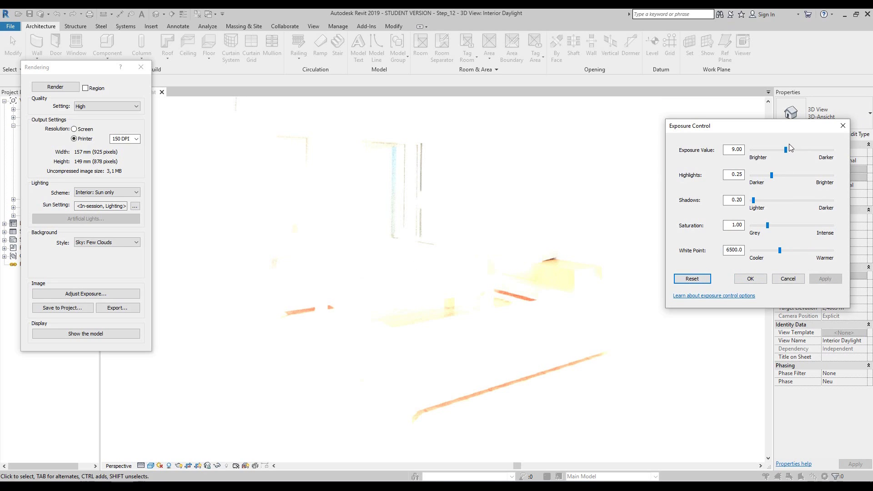
pyautogui.moveTo(786, 150); pyautogui.dragTo(810, 150)
pyautogui.click(818, 282)
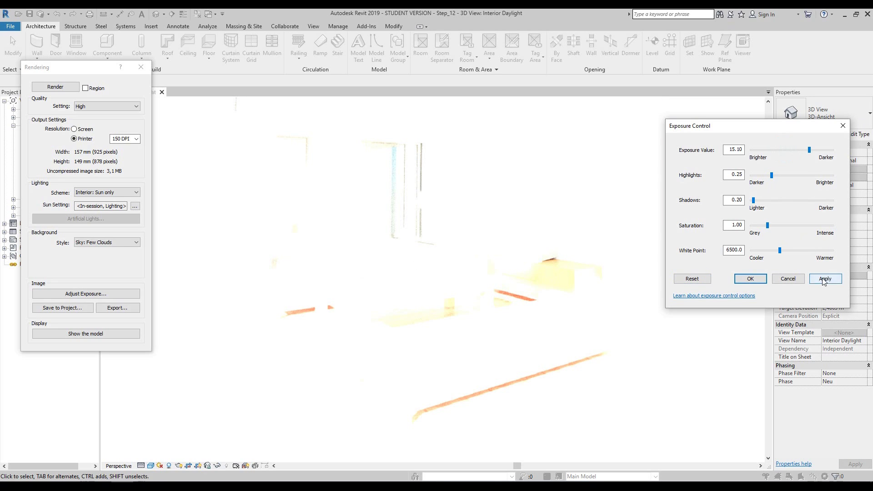
pyautogui.moveTo(771, 175); pyautogui.dragTo(788, 175)
pyautogui.click(825, 279)
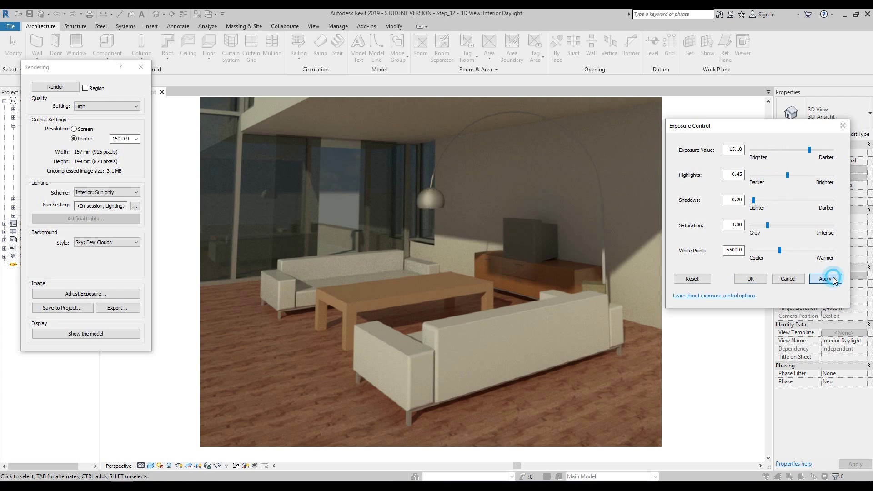
pyautogui.moveTo(753, 201); pyautogui.dragTo(775, 205)
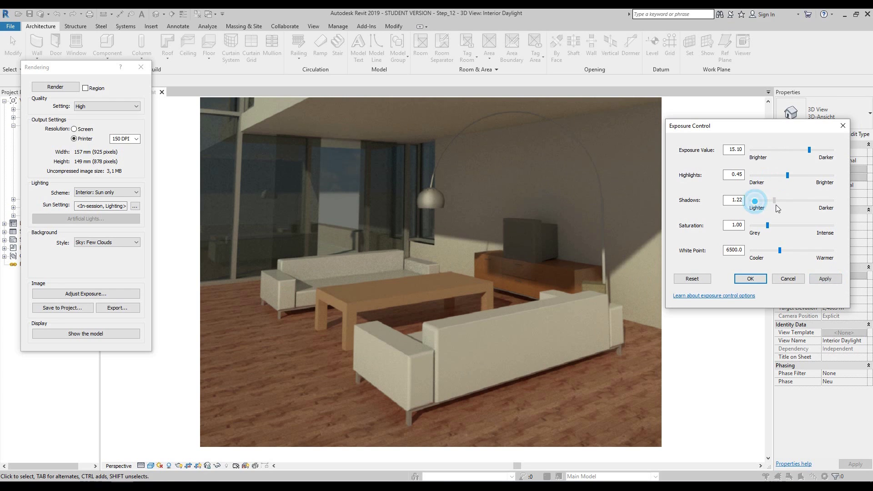
pyautogui.click(825, 278)
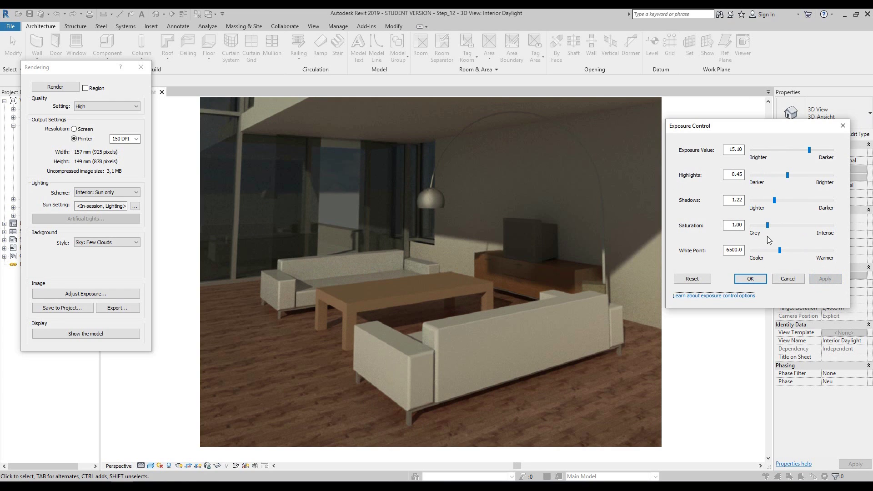
pyautogui.click(750, 278)
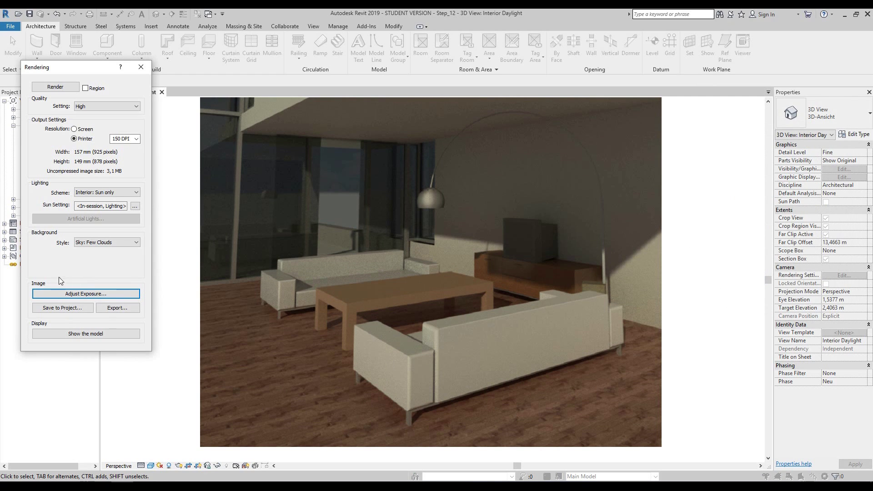
# - Save the rendering to the project, cancel the image export, and close the Rendering dialog
pyautogui.click(62, 309)
pyautogui.click(449, 264)
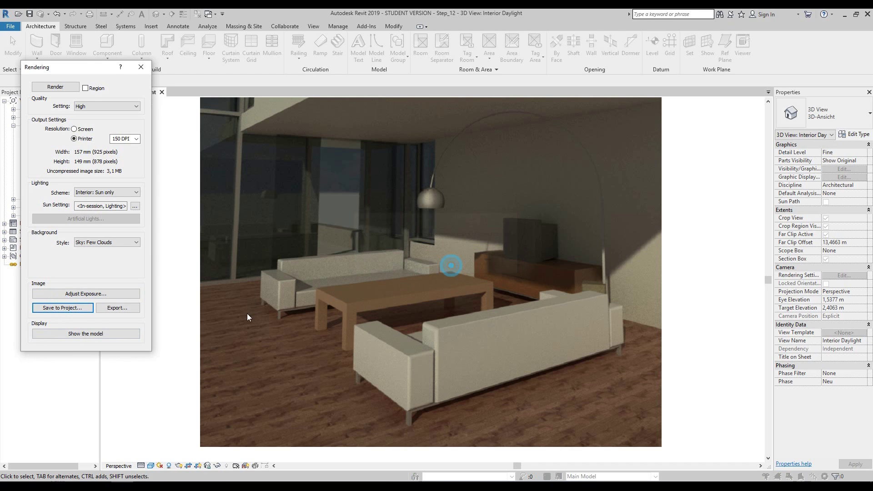
pyautogui.click(130, 310)
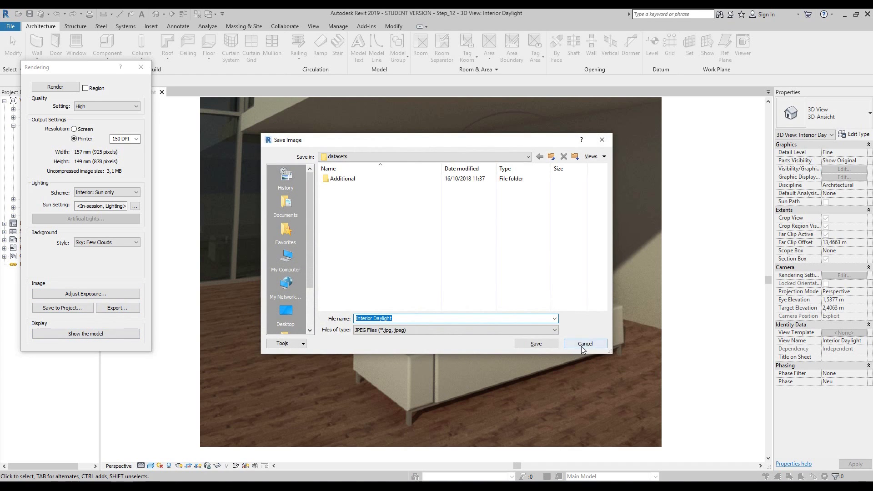
pyautogui.click(580, 340)
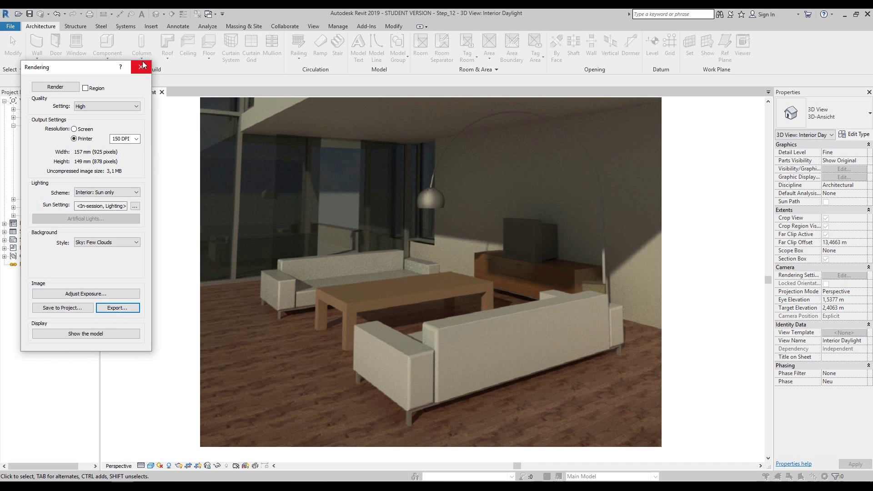
pyautogui.click(140, 68)
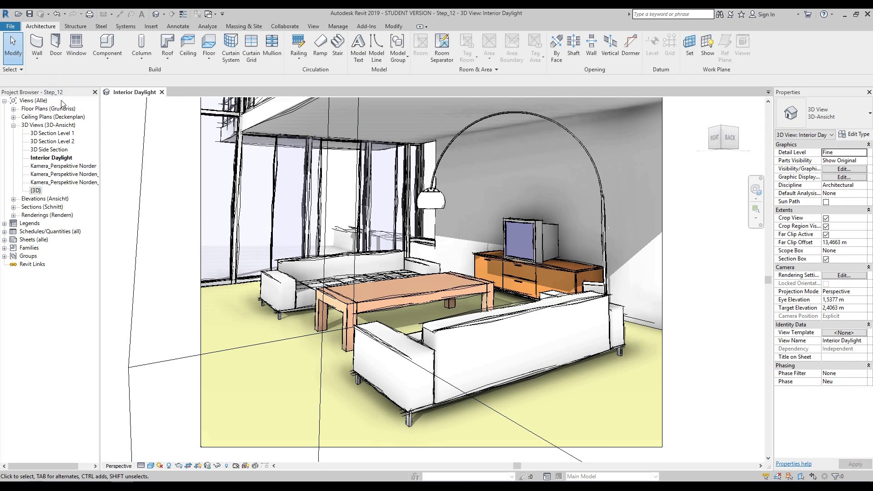
# - Open the 3D Section Level 2 view and close the Interior Daylight view
pyautogui.click(53, 142)
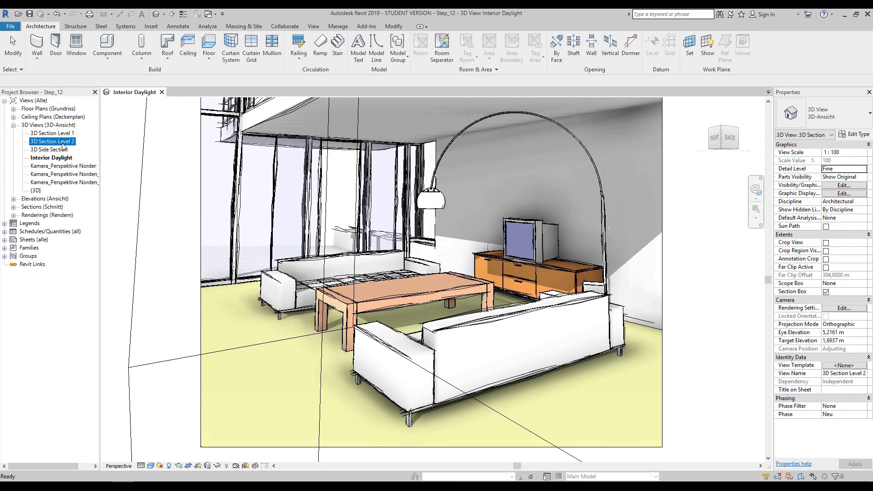
pyautogui.doubleClick(63, 145)
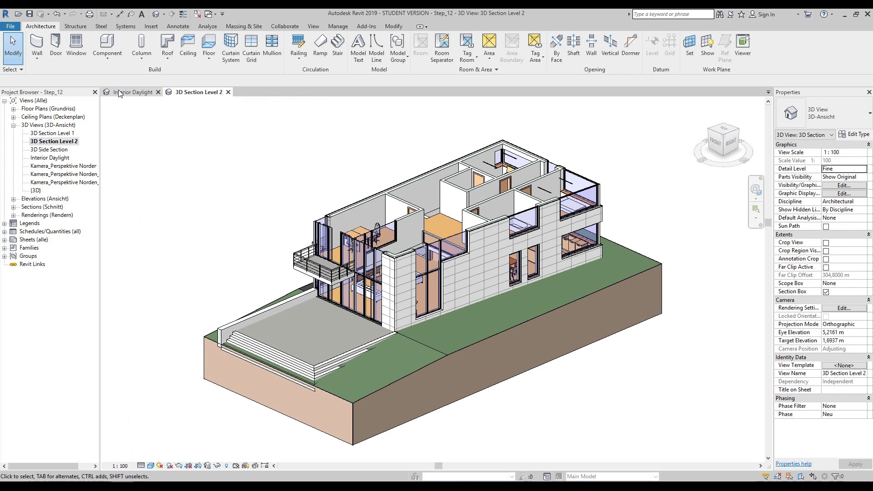
pyautogui.click(158, 92)
pyautogui.click(227, 187)
# - Zoom and pan toward the desk and chairs, then bring up the visual style list
pyautogui.click(756, 189)
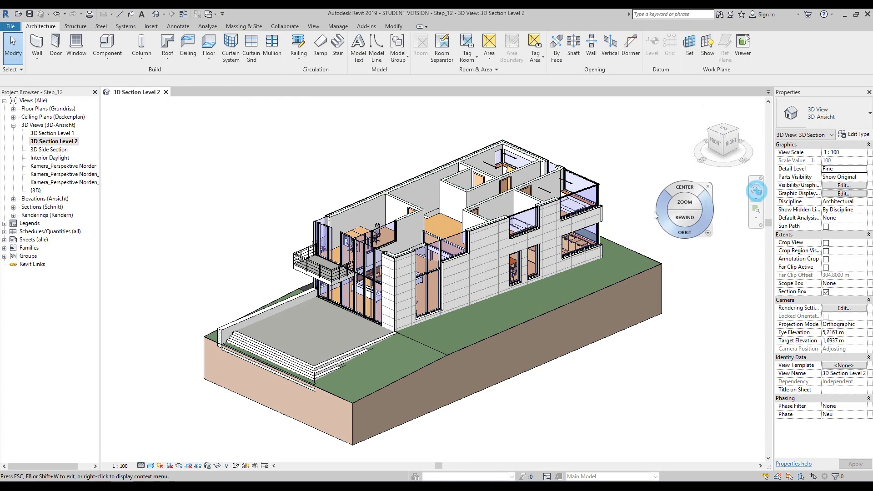
pyautogui.scroll(10, 376, 220)
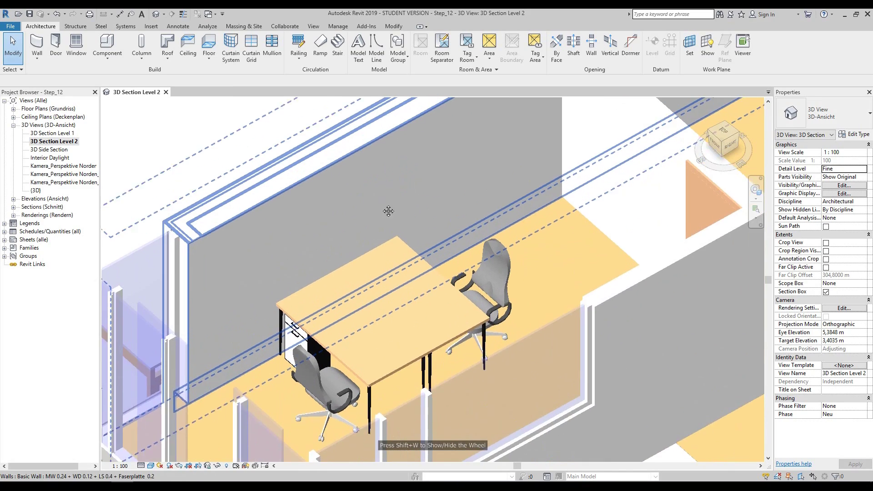
pyautogui.moveTo(388, 211); pyautogui.dragTo(384, 244, button='middle')
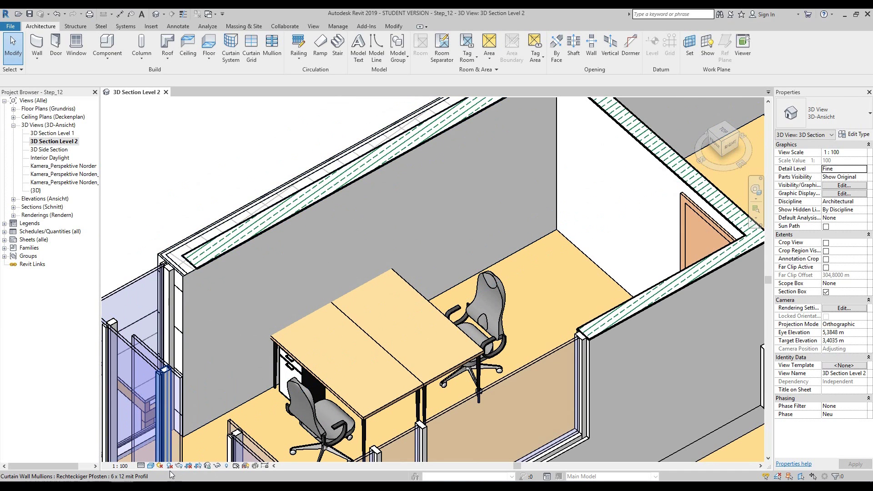
pyautogui.click(147, 467)
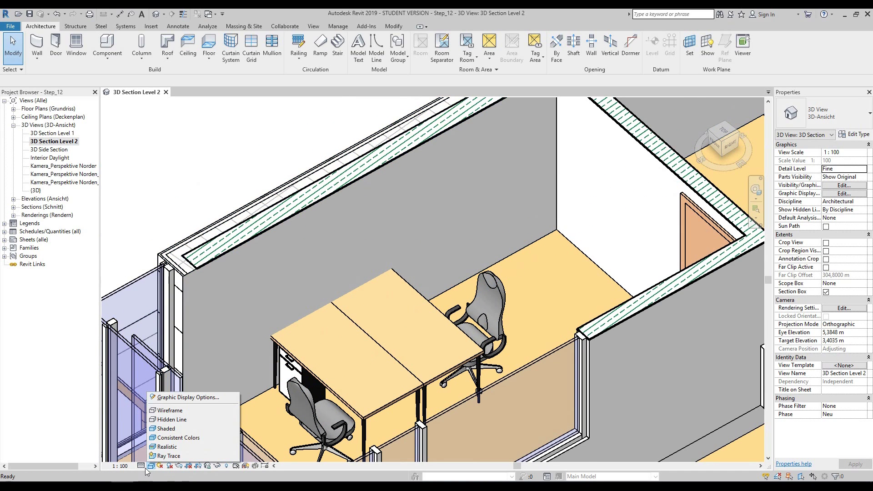
# - Switch to Realistic visual style and place six blank decals across the back wall
pyautogui.click(167, 447)
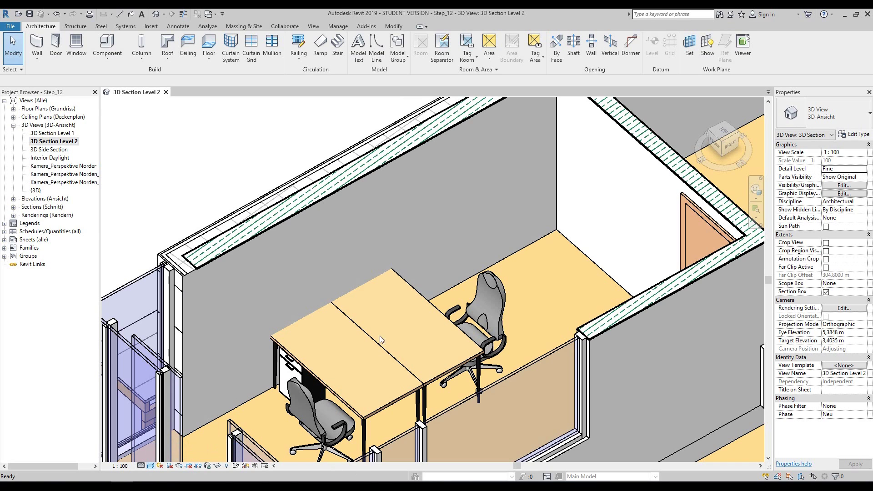
pyautogui.click(150, 27)
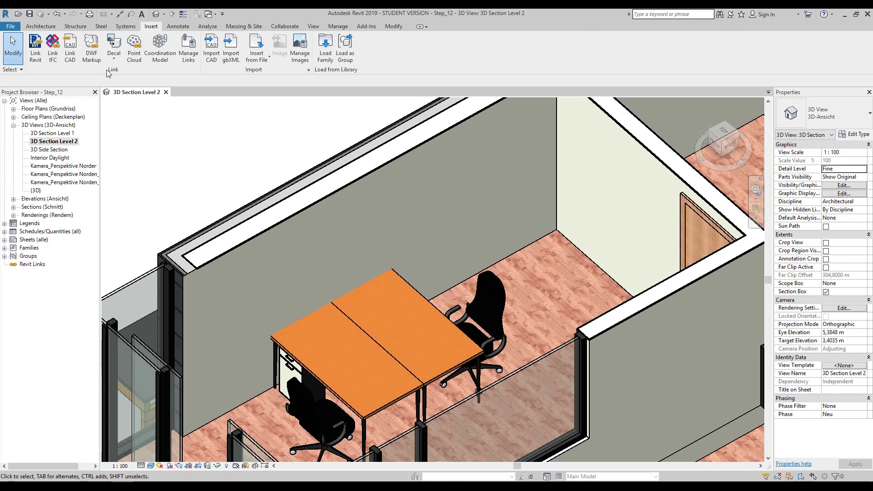
pyautogui.click(113, 55)
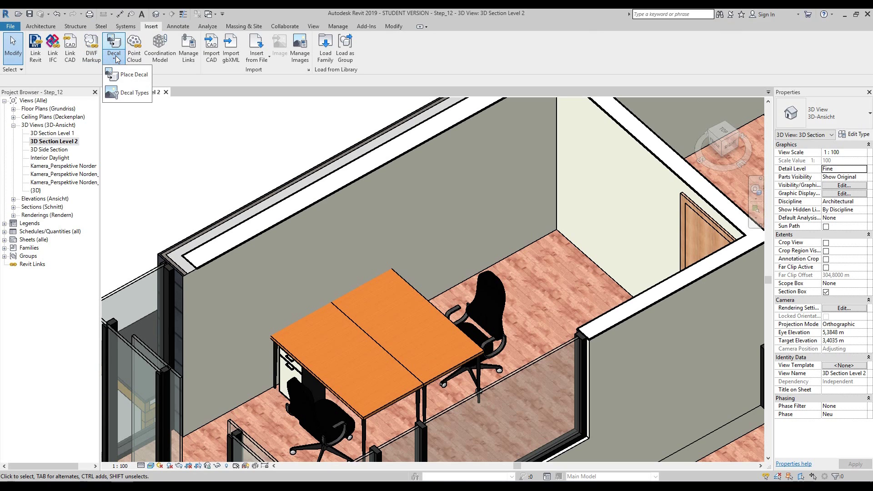
pyautogui.click(133, 78)
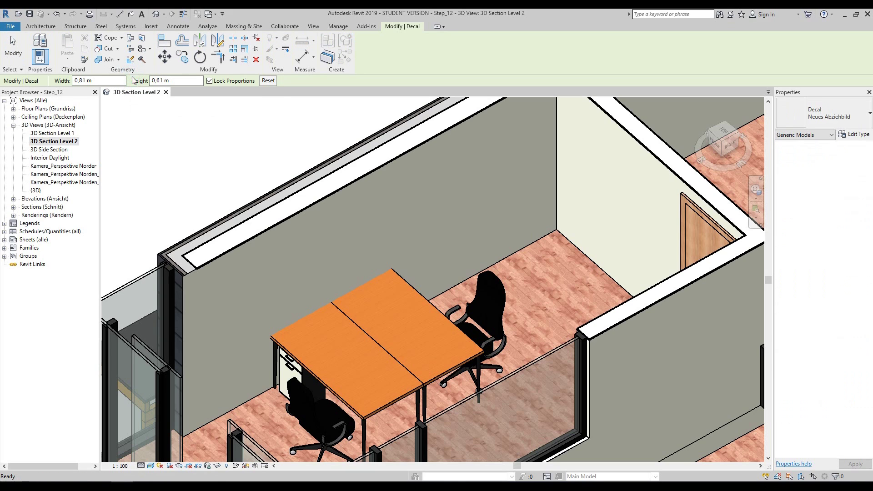
pyautogui.click(278, 249)
pyautogui.click(314, 221)
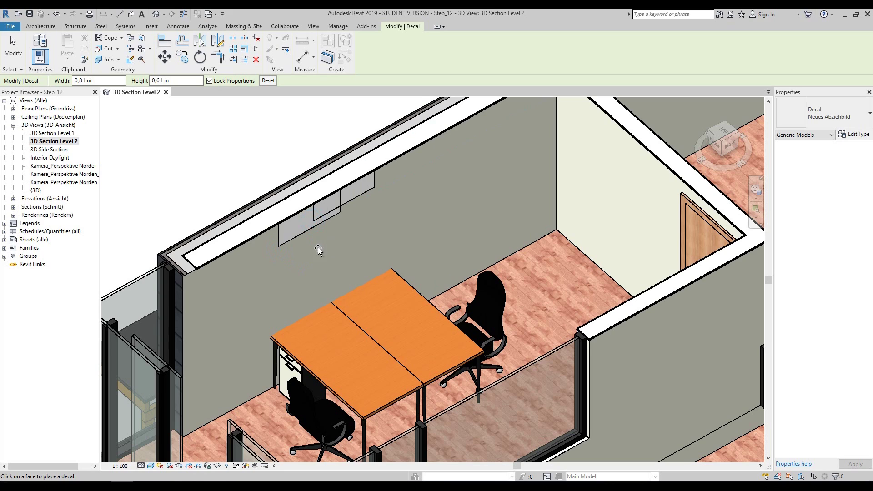
pyautogui.click(403, 221)
pyautogui.click(322, 271)
pyautogui.click(239, 310)
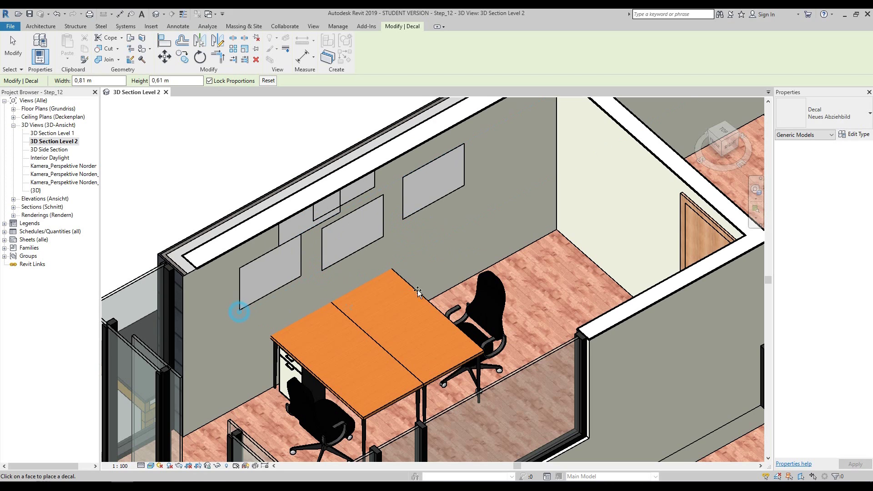
pyautogui.click(483, 241)
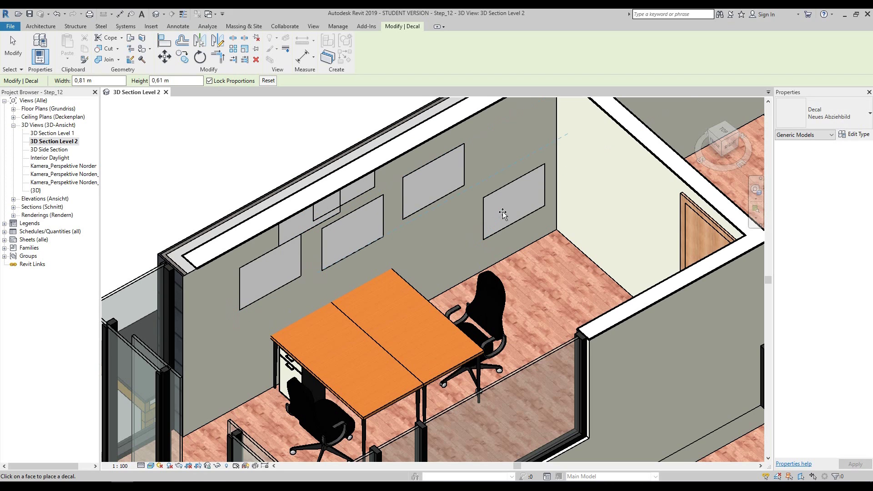
# - Set the decal type's source image to Park_Grass.JPG and apply it to every decal
pyautogui.click(854, 134)
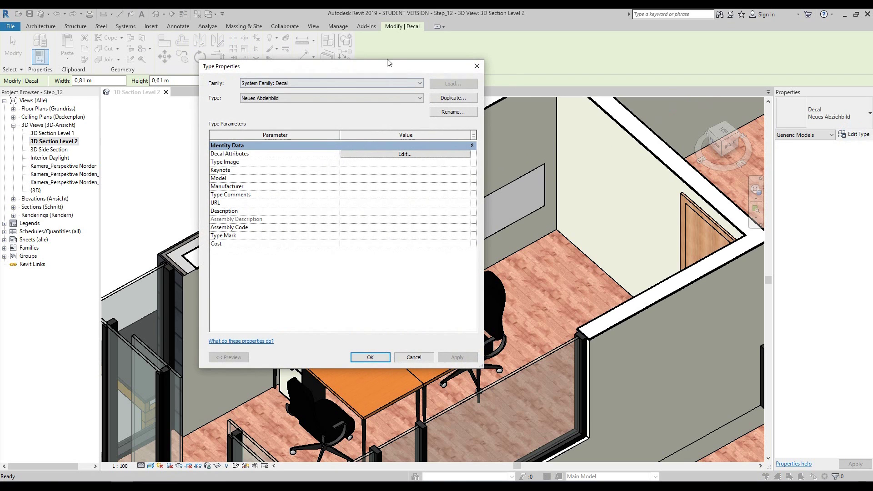
pyautogui.click(400, 154)
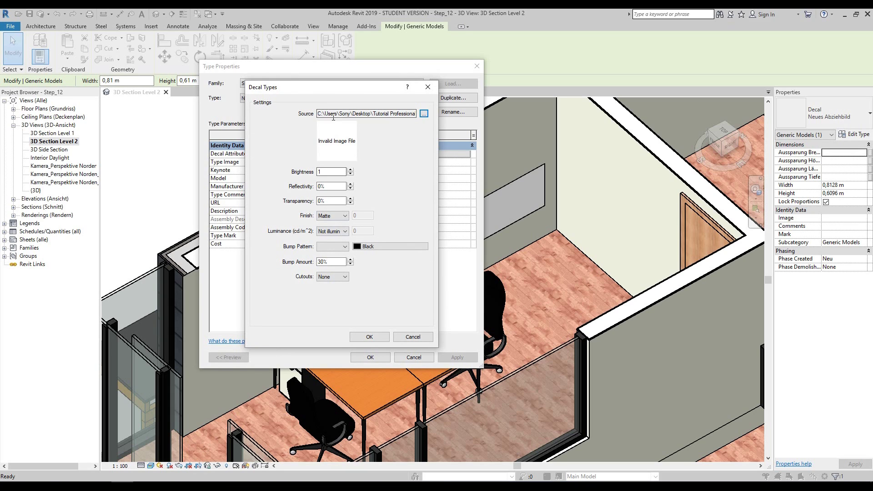
pyautogui.click(423, 114)
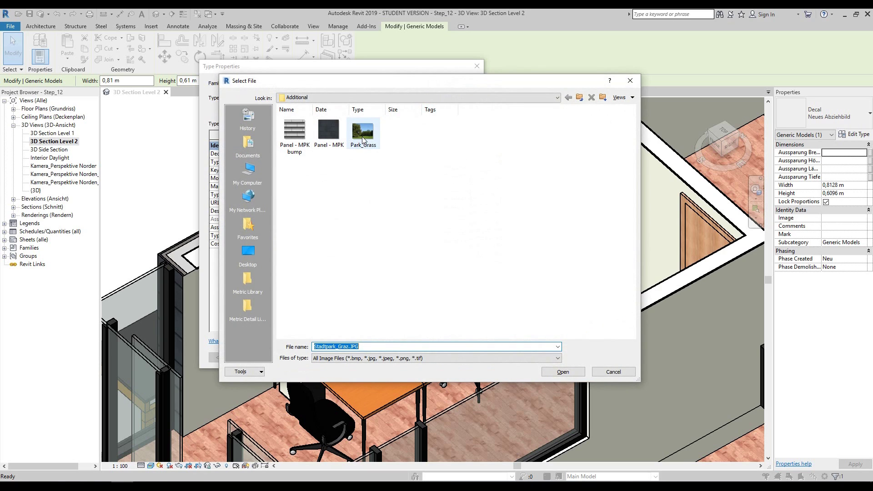
pyautogui.click(363, 136)
pyautogui.click(569, 372)
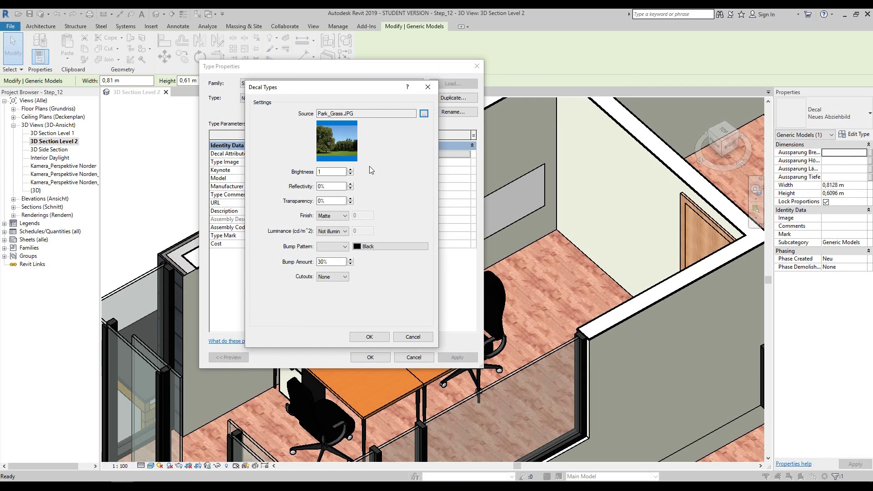
pyautogui.click(333, 200)
pyautogui.click(367, 336)
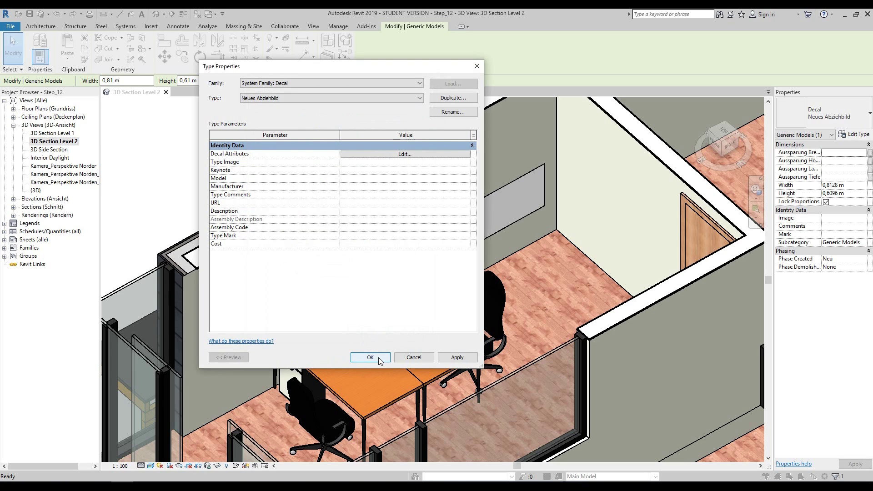
pyautogui.click(456, 357)
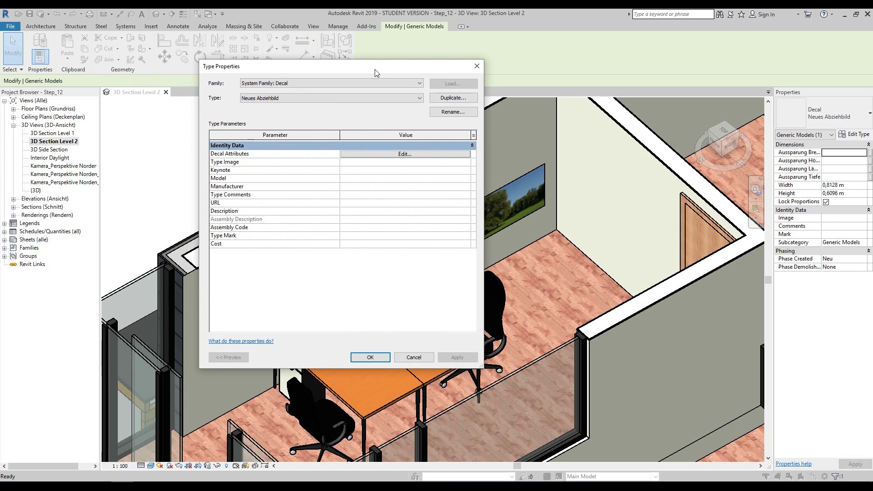
pyautogui.moveTo(375, 73); pyautogui.dragTo(314, 57)
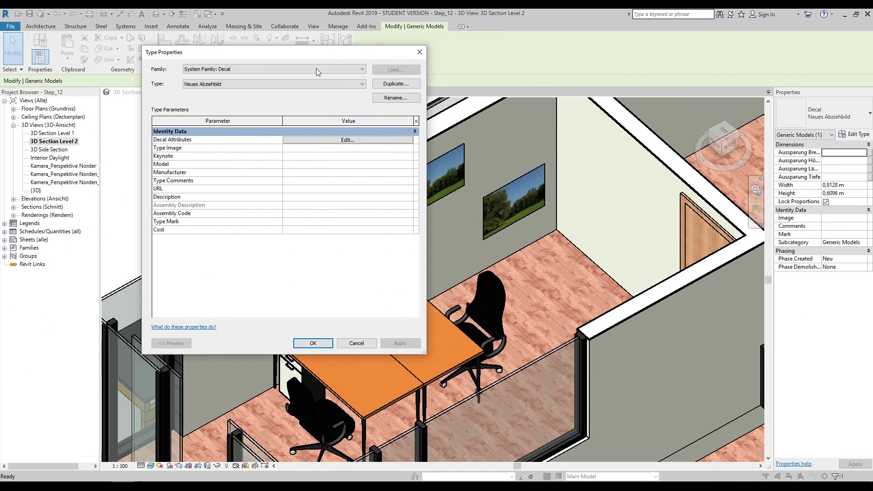
pyautogui.click(315, 343)
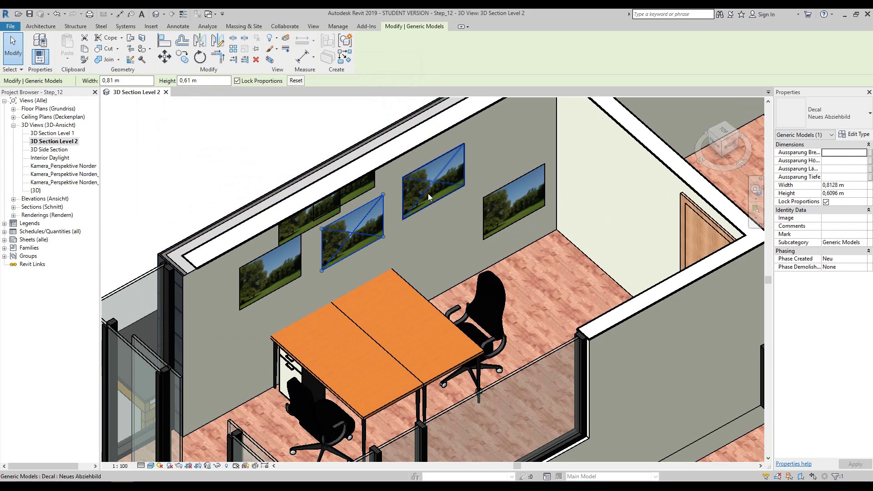
# - Review the decal type's image settings and close them unchanged
pyautogui.click(857, 135)
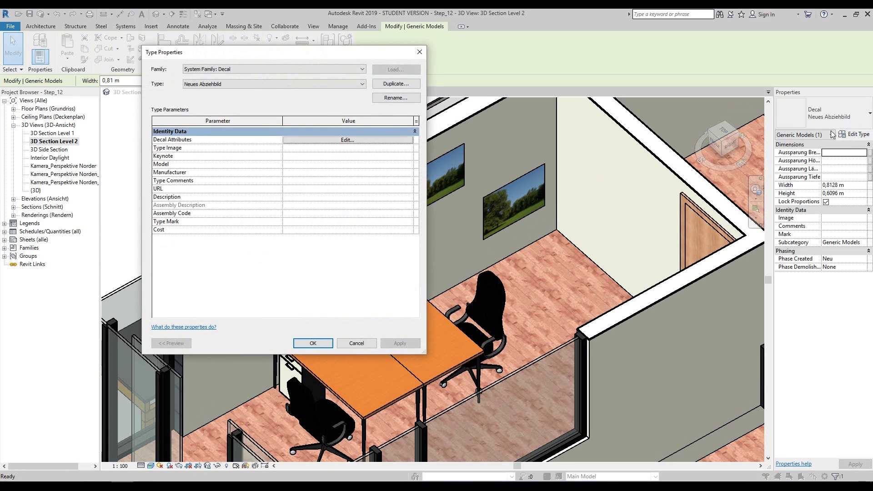
pyautogui.click(346, 140)
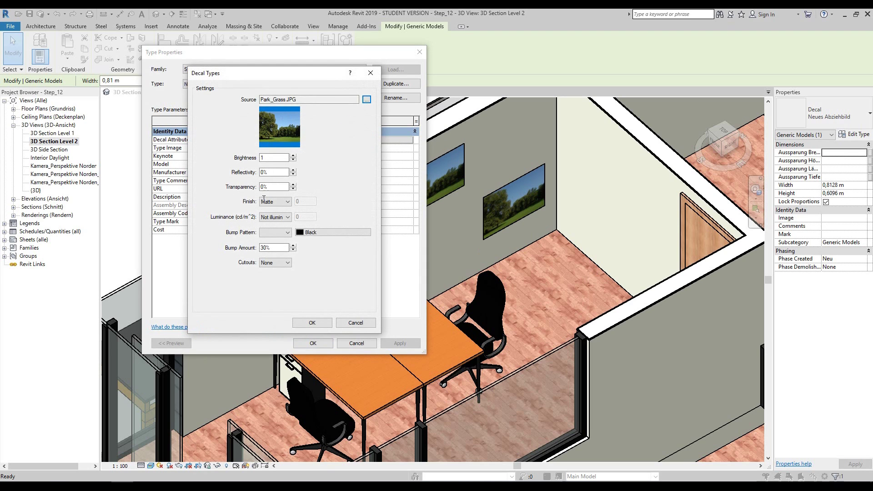
pyautogui.click(320, 323)
pyautogui.click(324, 343)
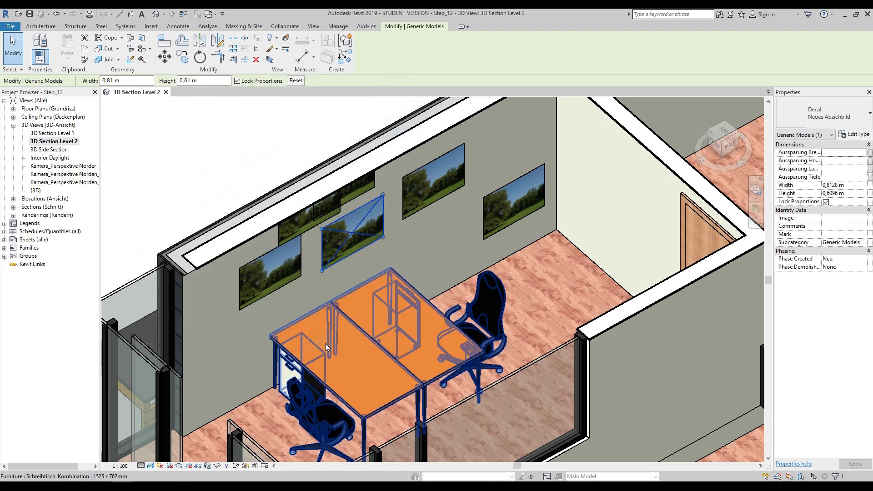
# - Stretch one park-grass decal's corner to enlarge it to about 2.04 × 1.53 m
pyautogui.scroll(4, 368, 199)
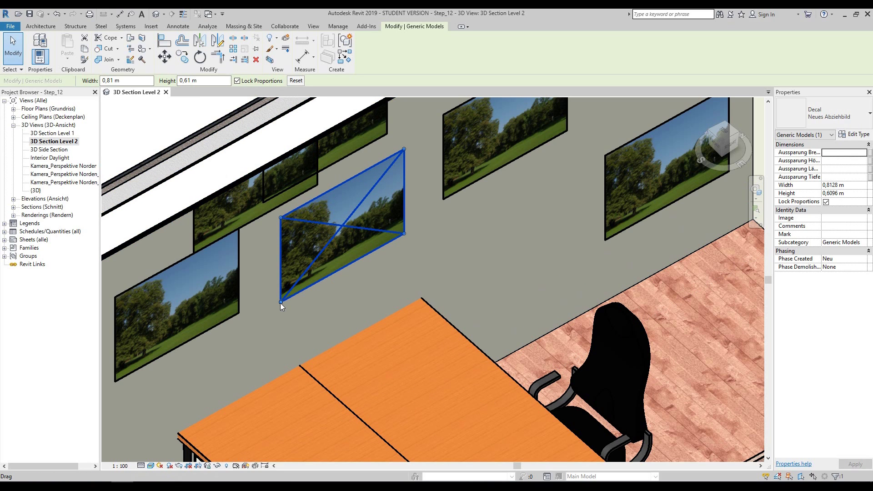
pyautogui.moveTo(280, 302); pyautogui.dragTo(552, 279)
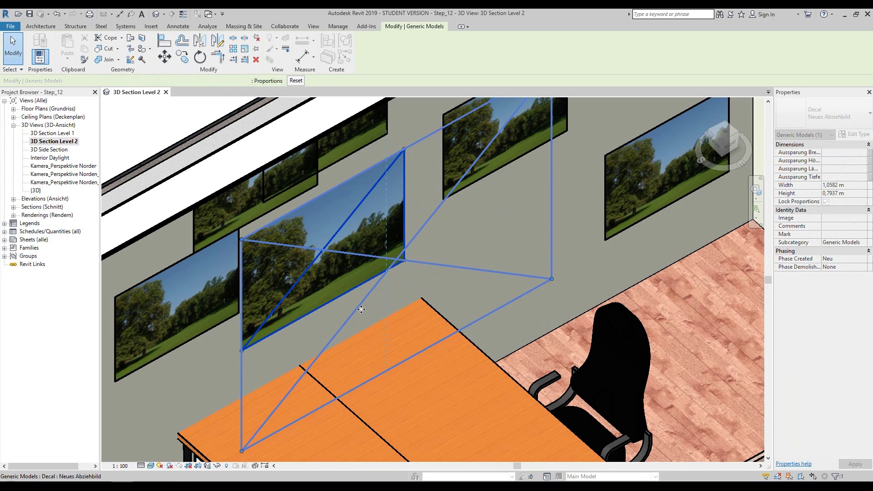
pyautogui.moveTo(361, 309); pyautogui.dragTo(361, 309)
pyautogui.scroll(-5, 295, 170)
pyautogui.scroll(2, 295, 169)
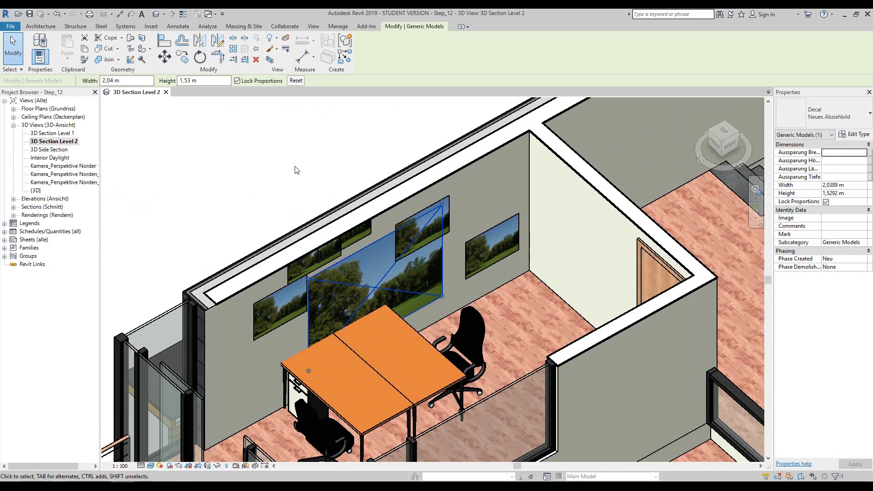
pyautogui.click(297, 170)
pyautogui.scroll(-4, 296, 170)
pyautogui.scroll(4, 370, 245)
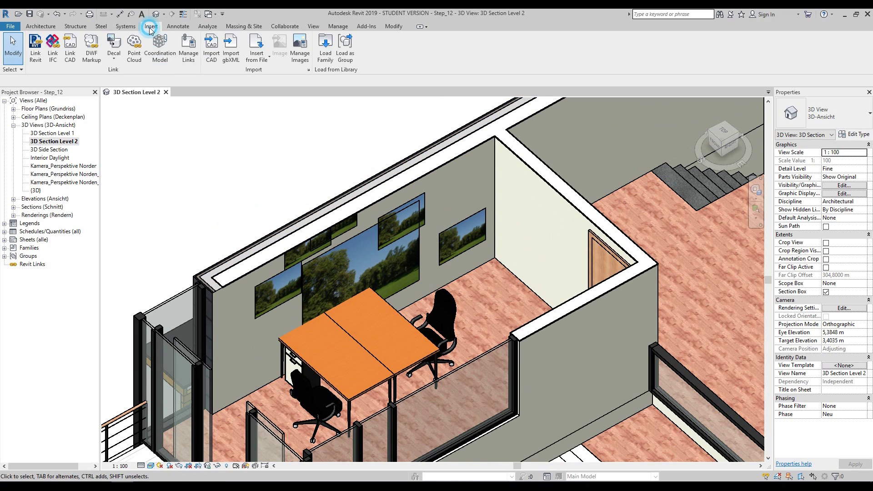
pyautogui.click(114, 58)
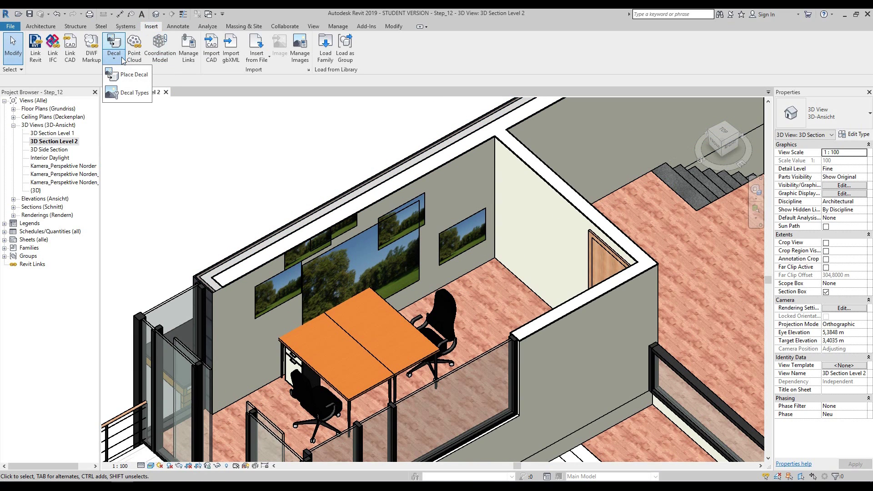
pyautogui.click(133, 93)
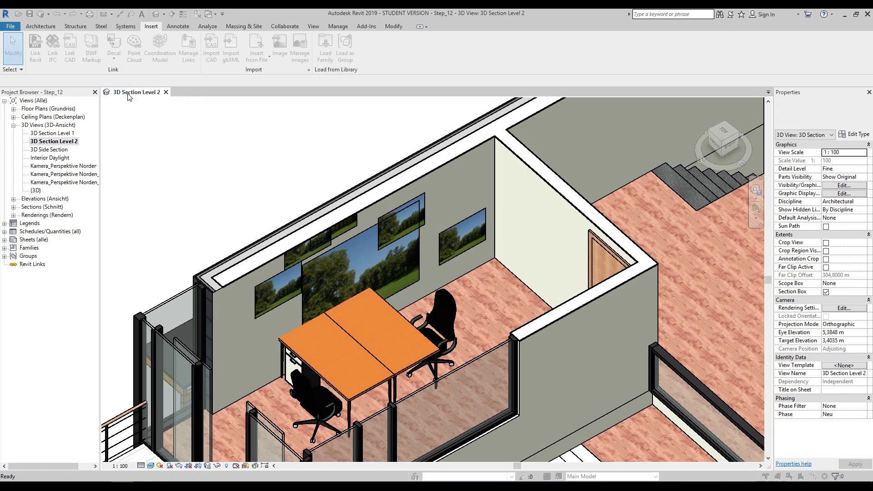
pyautogui.moveTo(452, 121); pyautogui.dragTo(268, 92)
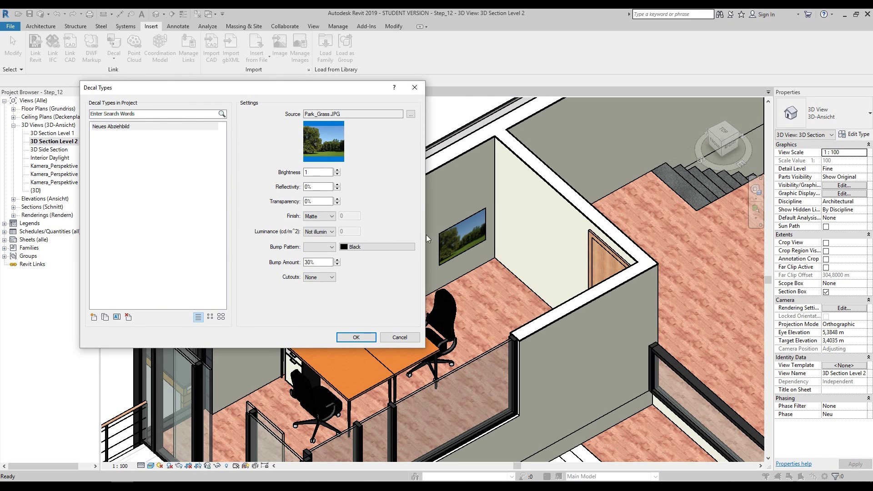
pyautogui.click(356, 337)
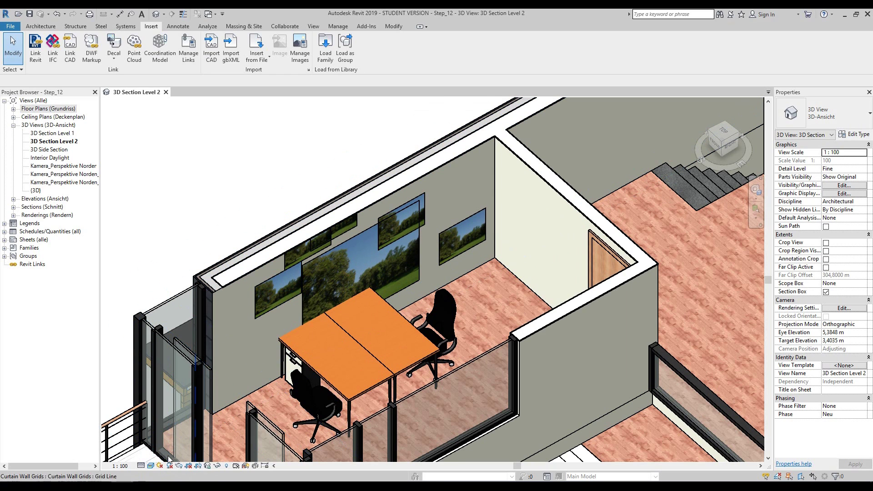
pyautogui.click(152, 467)
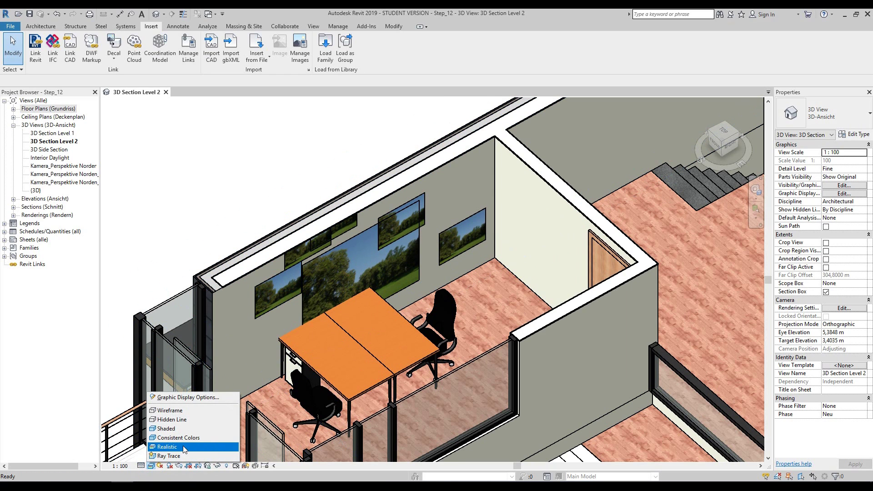
pyautogui.click(139, 257)
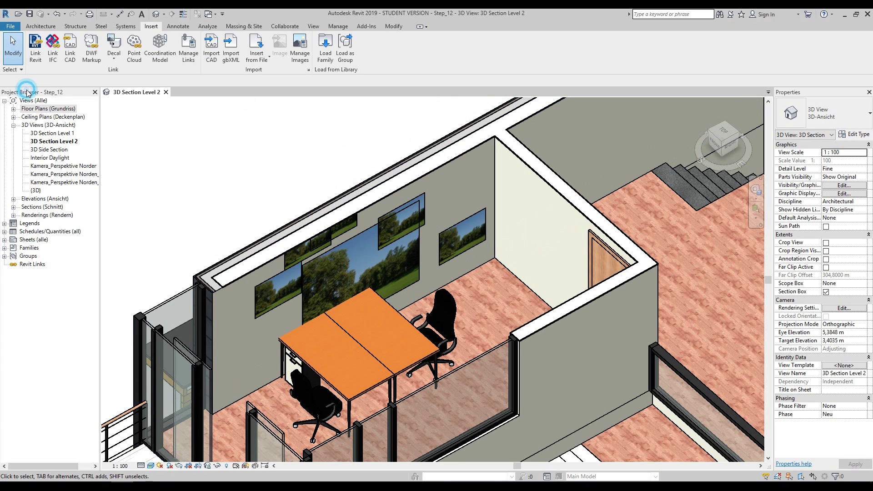
# - Open the 01 OG floor plan and zoom in on the office
pyautogui.click(13, 110)
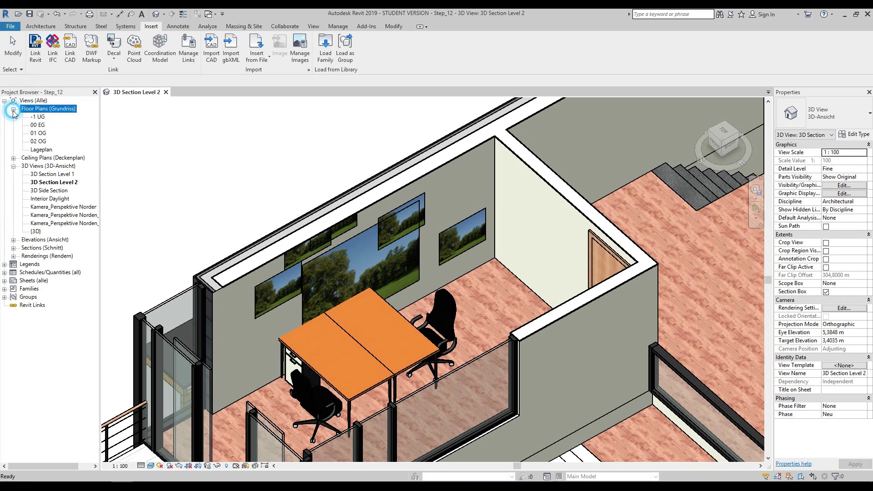
pyautogui.doubleClick(41, 134)
pyautogui.scroll(4, 406, 368)
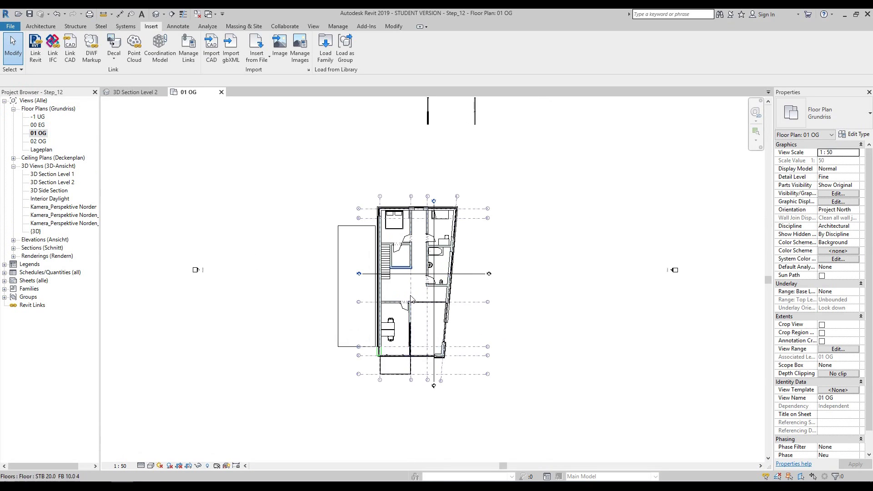
pyautogui.scroll(2, 402, 318)
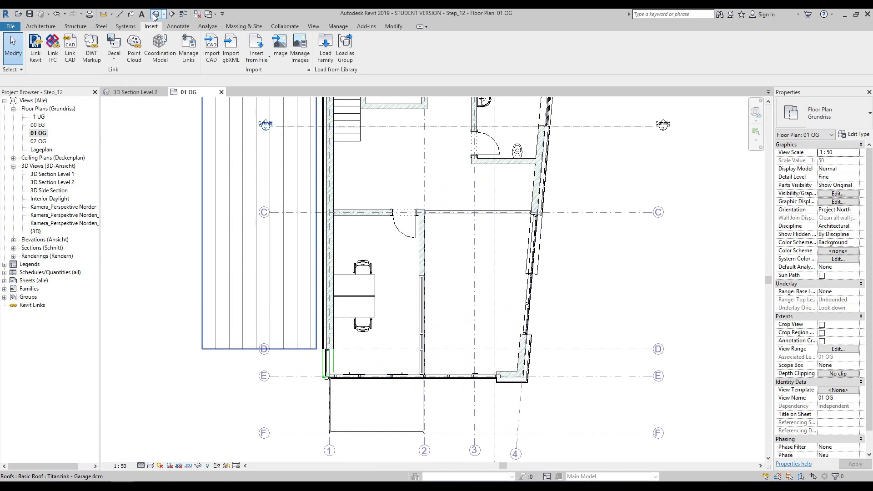
# - Place a perspective camera in the office aimed at the picture wall
pyautogui.click(313, 26)
pyautogui.click(290, 59)
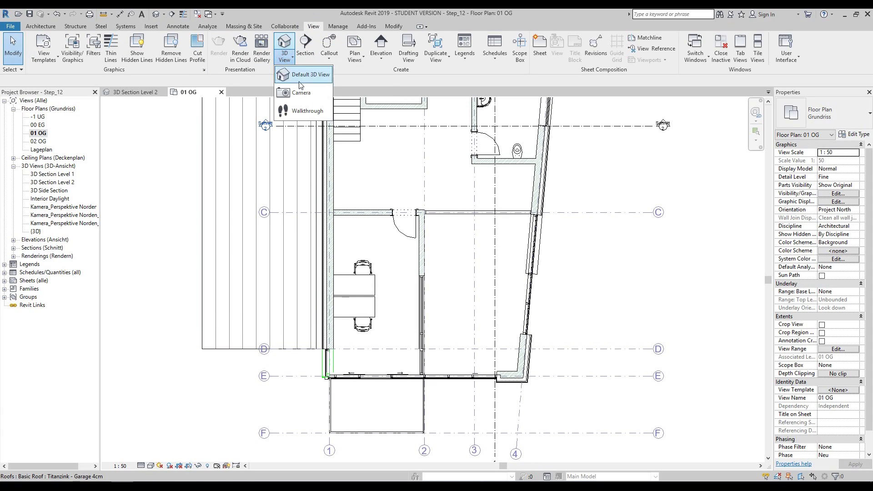
pyautogui.click(315, 94)
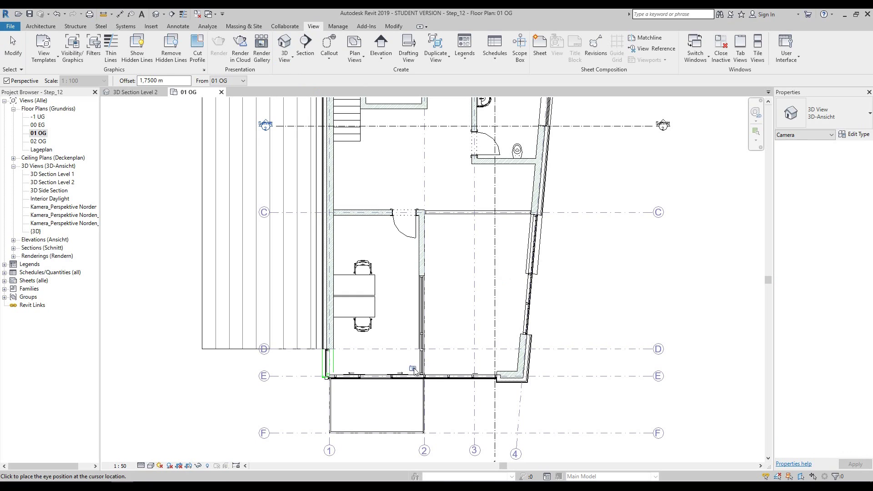
pyautogui.click(415, 370)
pyautogui.click(301, 176)
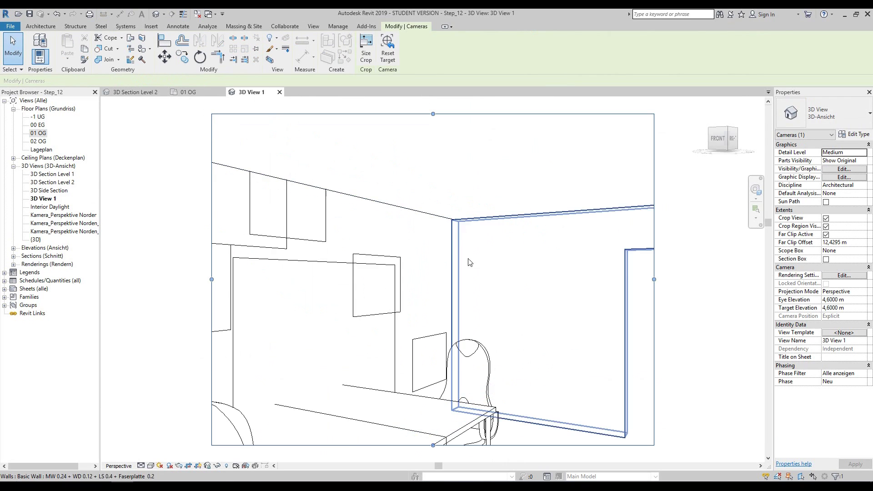
# - Widen the camera view's crop region to the right, left and downward
pyautogui.scroll(-2, 363, 291)
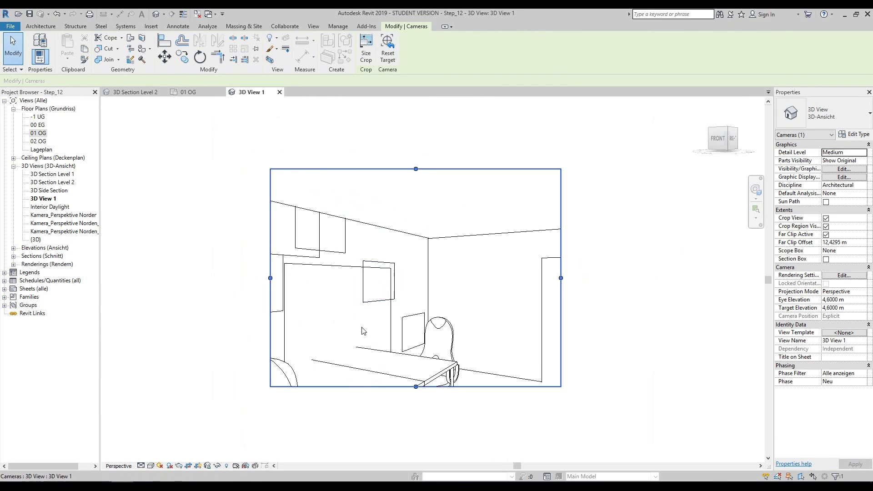
pyautogui.click(334, 269)
pyautogui.click(564, 351)
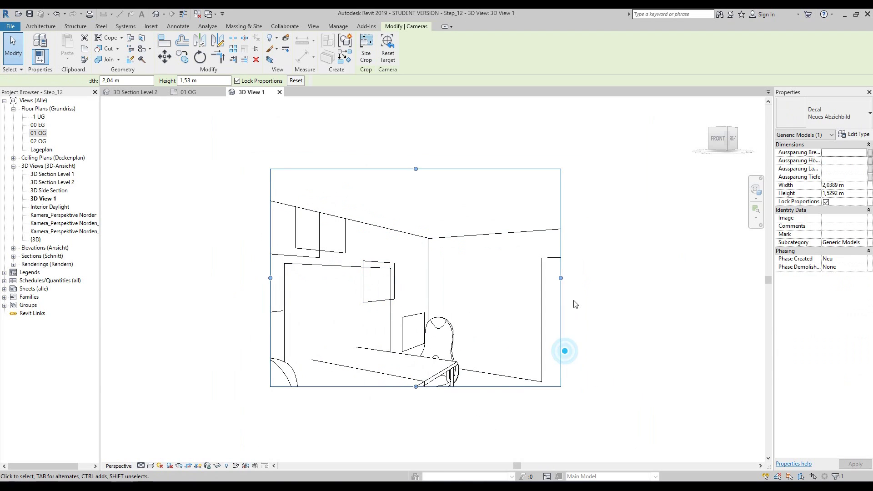
pyautogui.moveTo(561, 278); pyautogui.dragTo(683, 278)
pyautogui.moveTo(270, 277); pyautogui.dragTo(156, 277)
pyautogui.moveTo(418, 386); pyautogui.dragTo(396, 439)
pyautogui.click(391, 419)
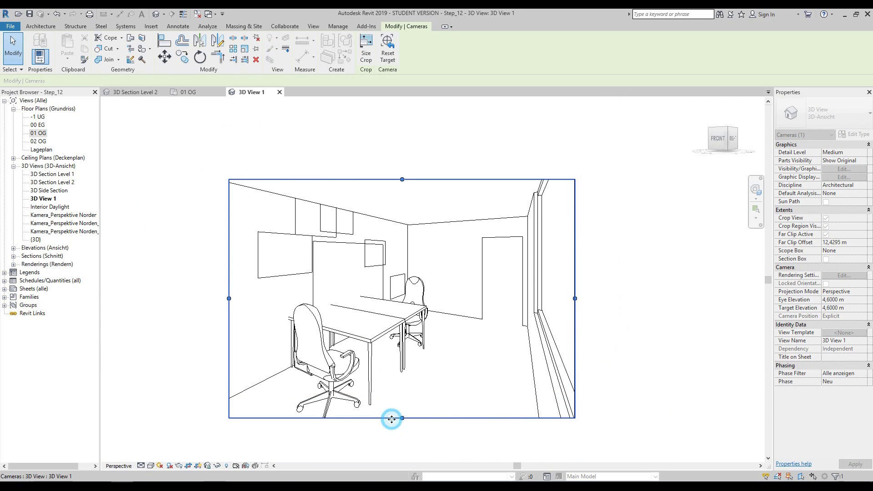
# - Set the camera view's visual style to Realistic
pyautogui.click(150, 466)
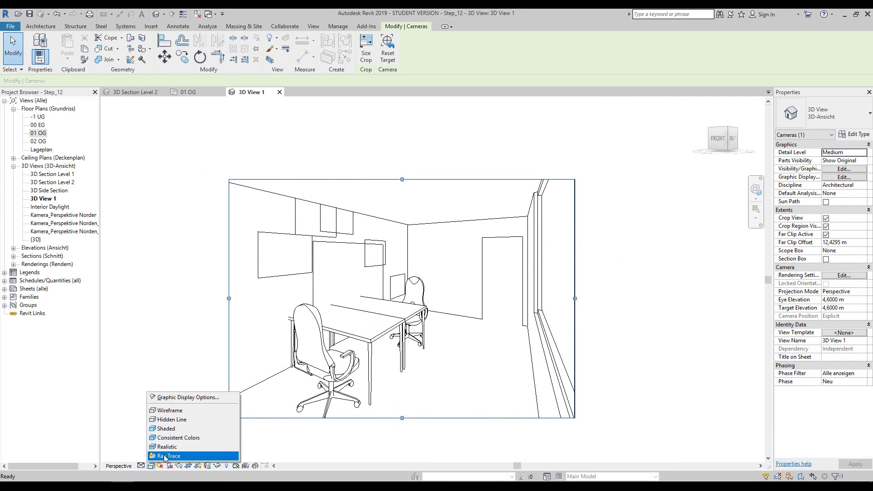
pyautogui.click(166, 446)
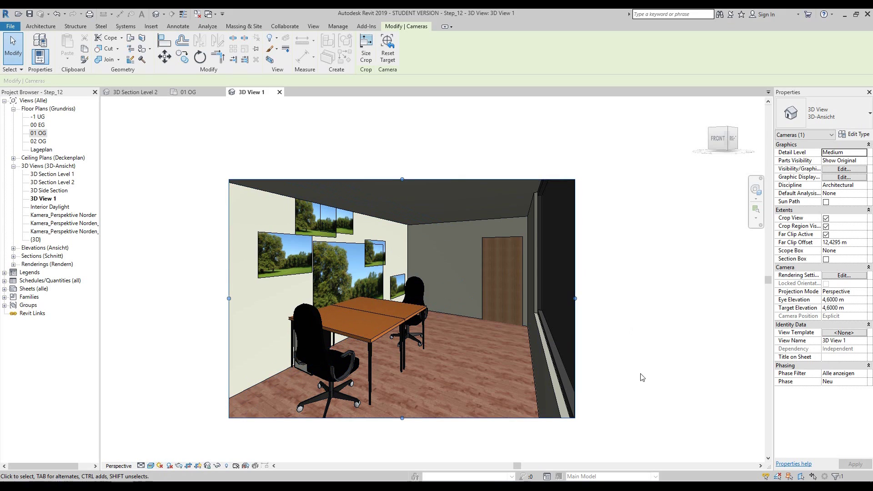
pyautogui.click(644, 297)
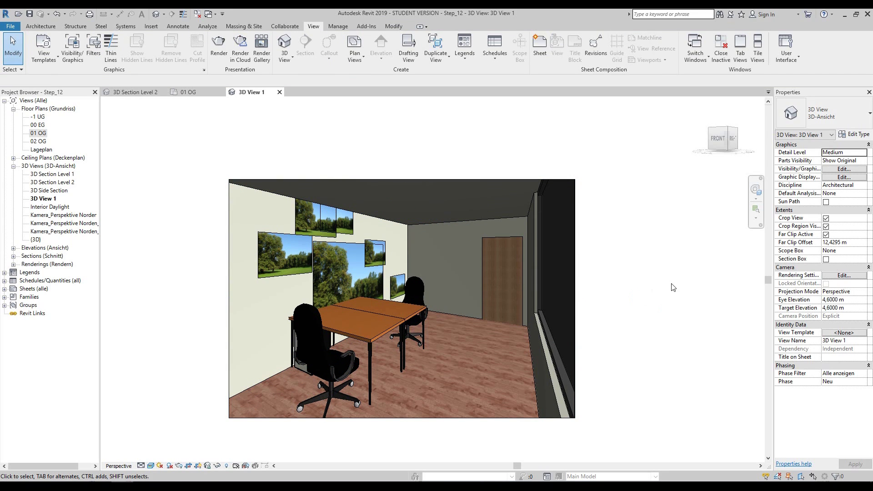
# - Open each of the six saved renderings, from 3D Schnitt_Vertikal_1 to Kamera_Perspektive Norden_Tag_2
pyautogui.click(13, 264)
pyautogui.doubleClick(62, 272)
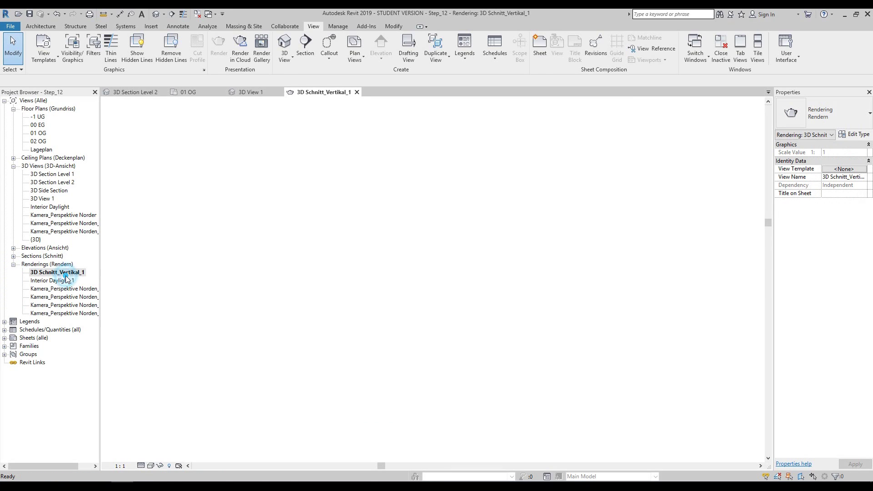
pyautogui.doubleClick(53, 281)
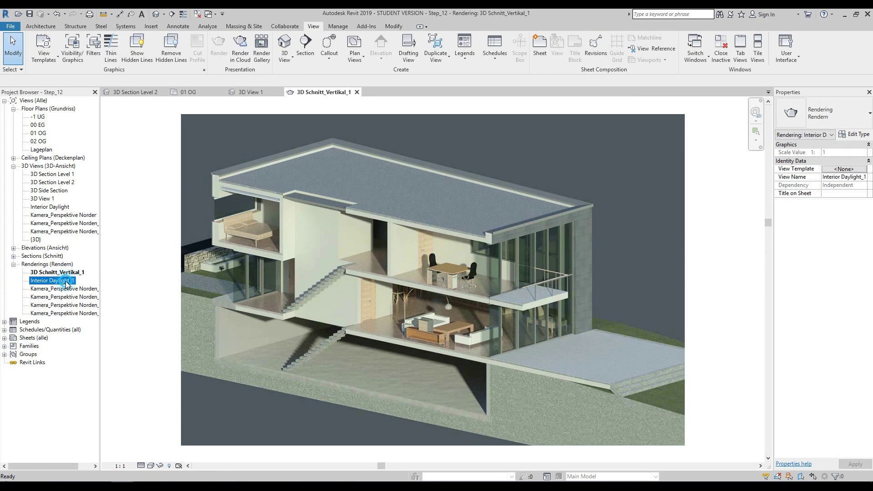
pyautogui.doubleClick(64, 289)
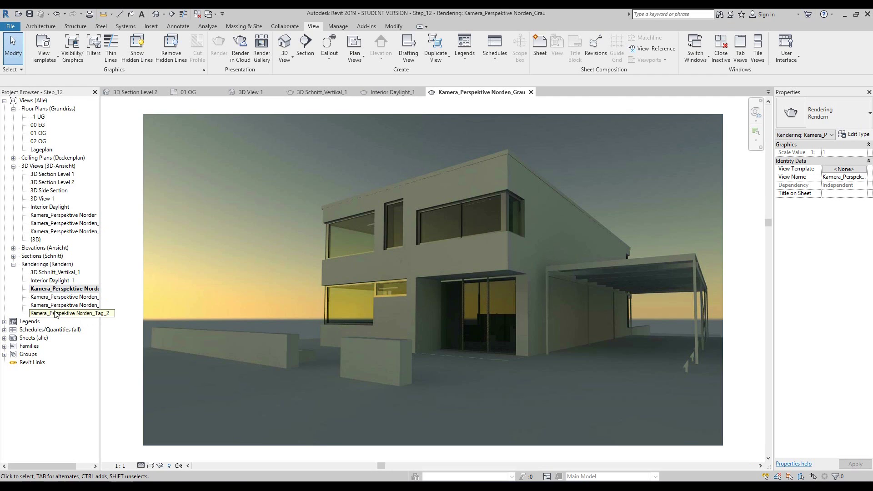
pyautogui.doubleClick(59, 297)
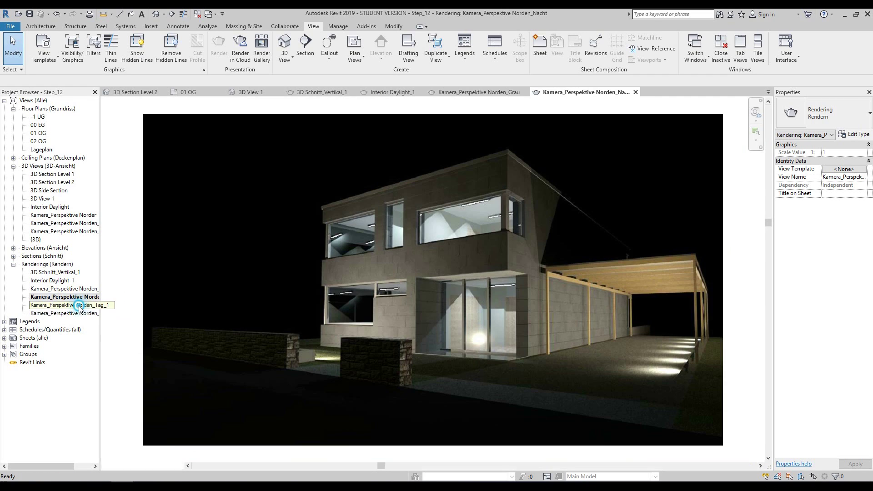
pyautogui.doubleClick(73, 306)
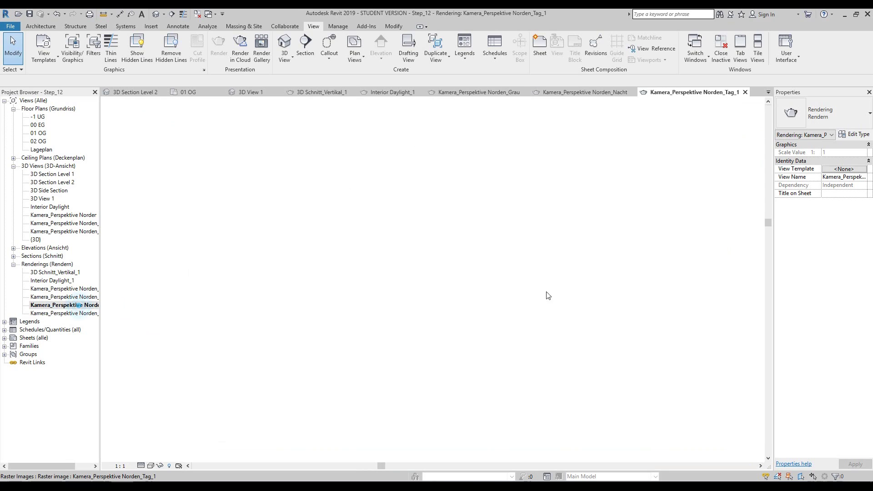
pyautogui.doubleClick(73, 313)
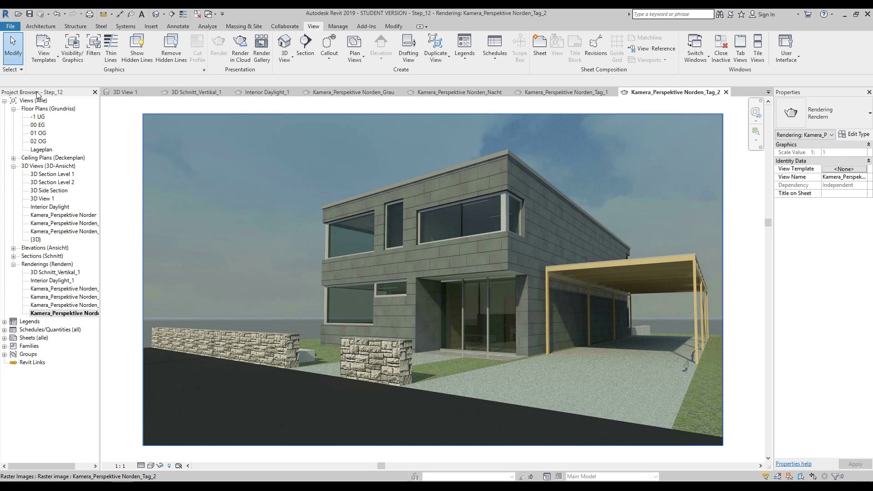
# - Zoom and pan to inspect the Kamera_Perspektive Norden_Tag_2 rendering
pyautogui.scroll(-2, 136, 161)
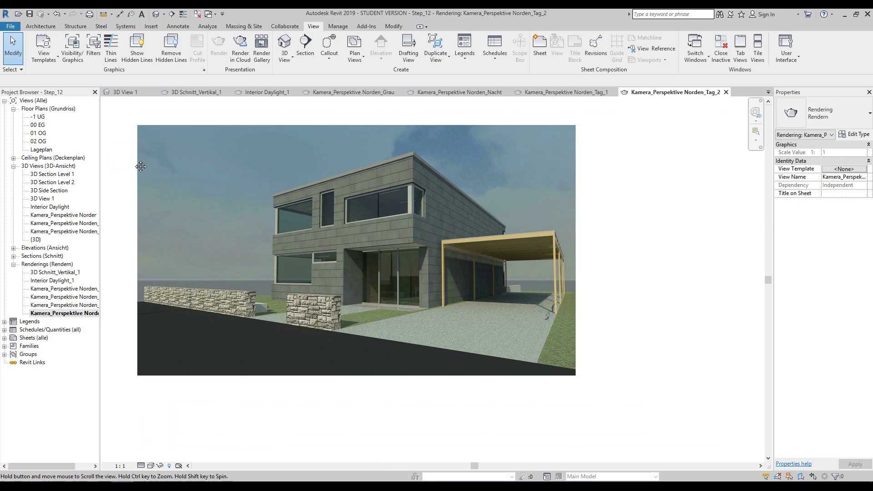
pyautogui.scroll(2, 142, 163)
pyautogui.scroll(-2, 145, 169)
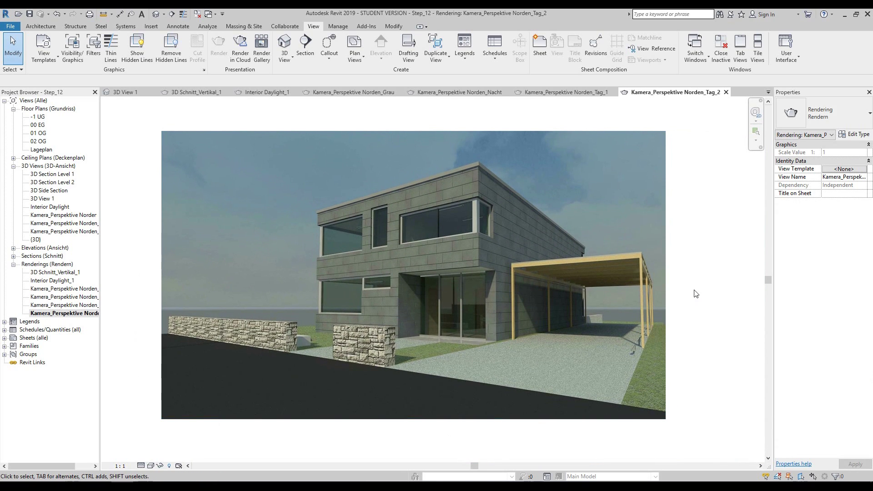
pyautogui.scroll(2, 709, 269)
pyautogui.scroll(1, 713, 270)
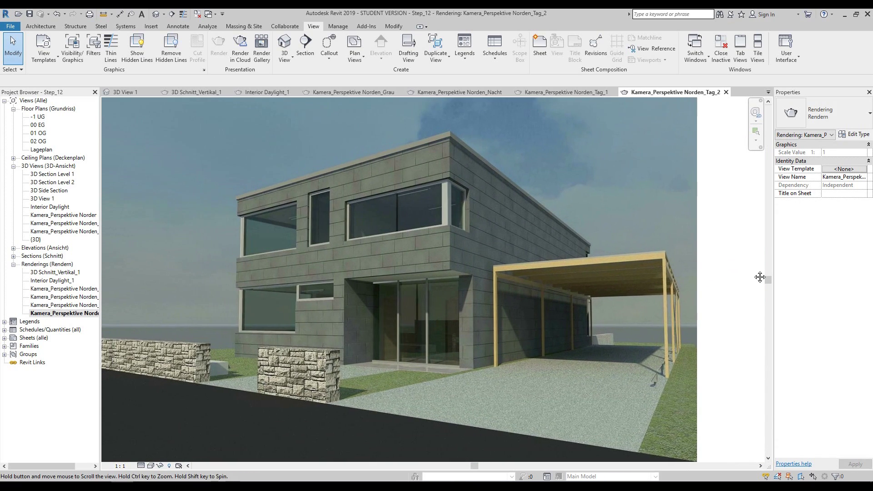
pyautogui.scroll(-2, 728, 282)
pyautogui.scroll(1, 730, 289)
pyautogui.moveTo(730, 288); pyautogui.dragTo(744, 275, button='middle')
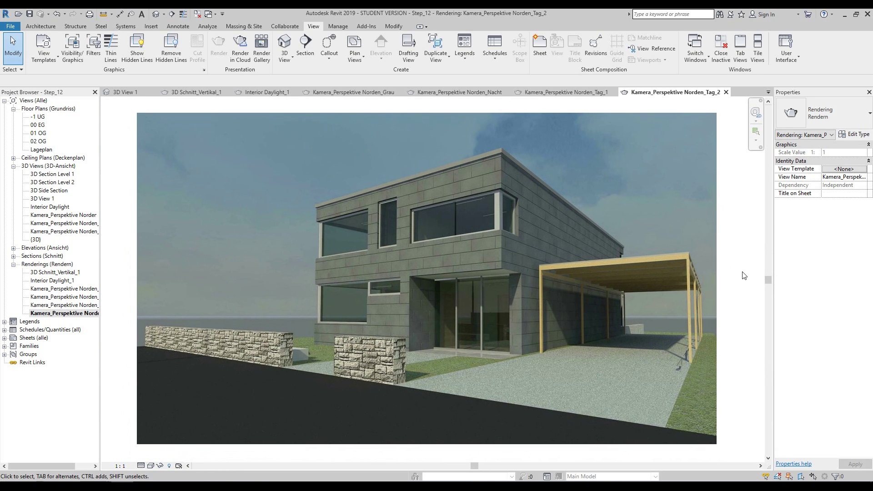
# - Close all rendering tabs and views, then close Step_12 without saving
pyautogui.click(726, 93)
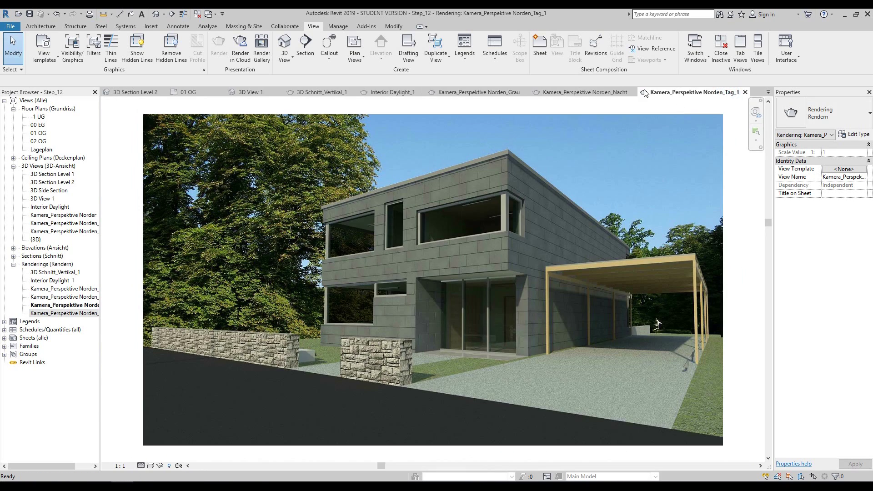
pyautogui.click(743, 92)
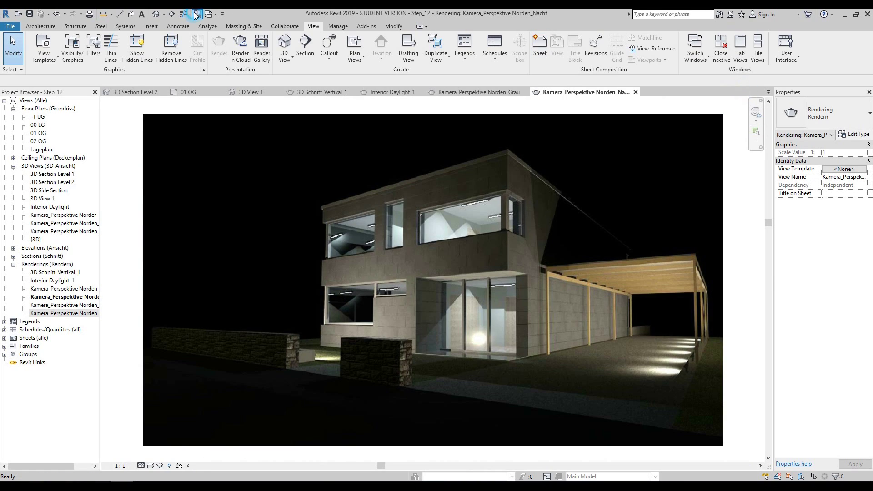
pyautogui.click(196, 15)
pyautogui.click(206, 92)
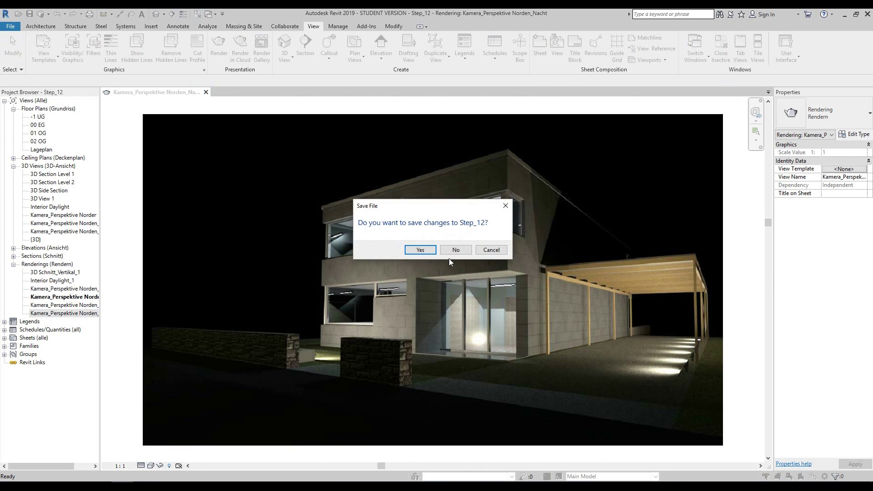
pyautogui.click(455, 249)
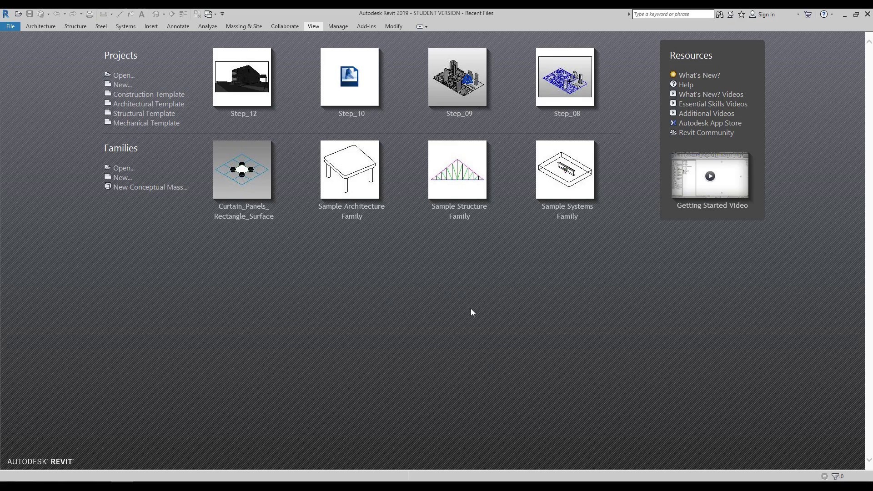